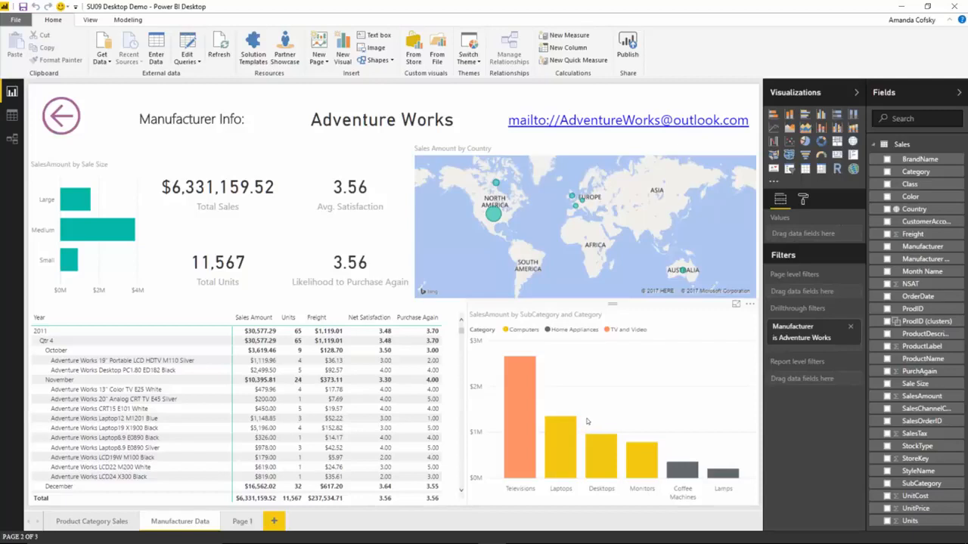
Drill through from a Contoso, Ltd row on the Product Category Sales page to Manufacturer Data, and return using the back arrow
{"action": "left_click", "coordinate": [118, 525]}
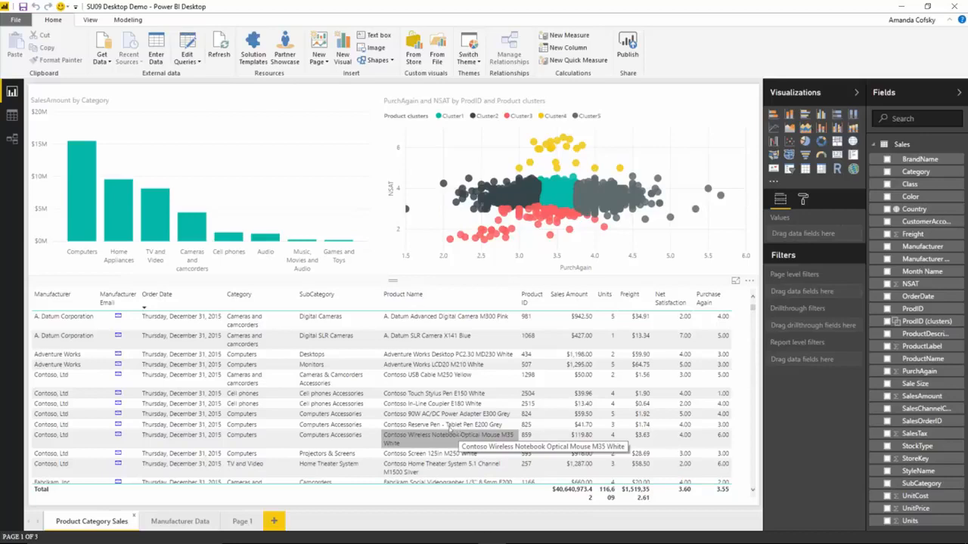
{"action": "left_click", "coordinate": [185, 525]}
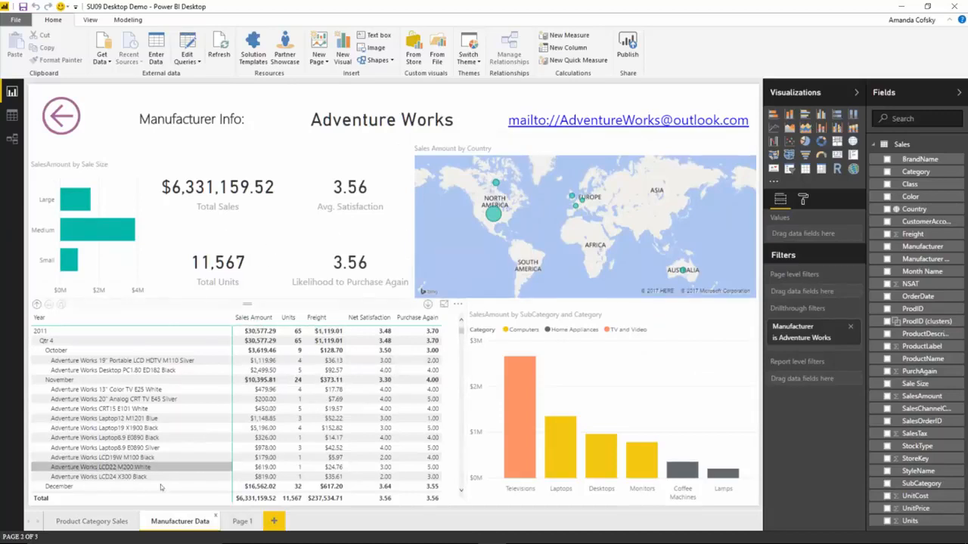
{"action": "left_click", "coordinate": [91, 522]}
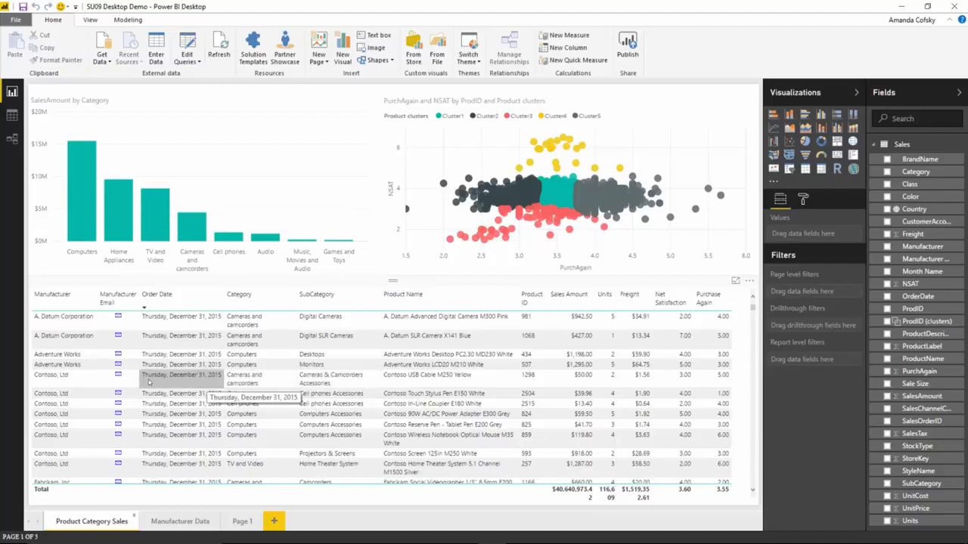
{"action": "right_click", "coordinate": [308, 381]}
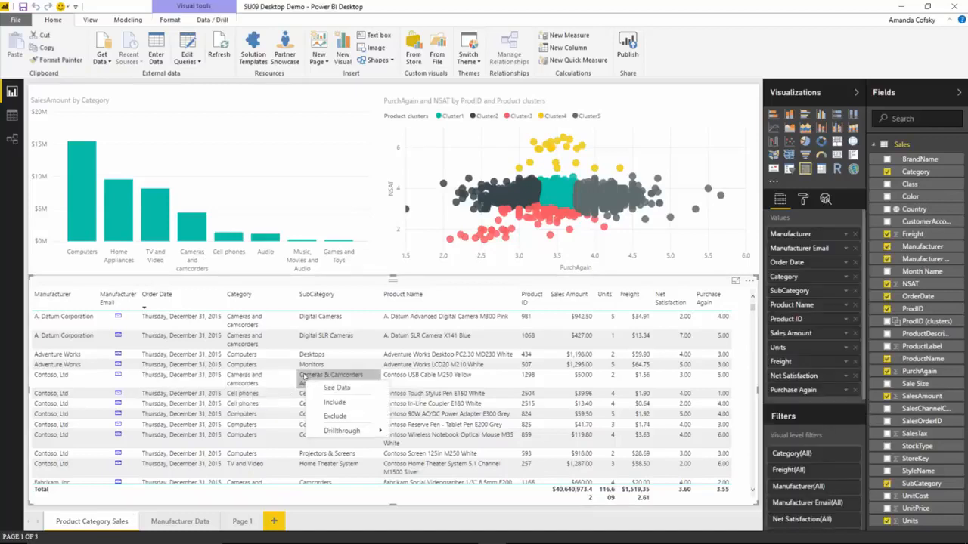
{"action": "mouse_move", "coordinate": [350, 431]}
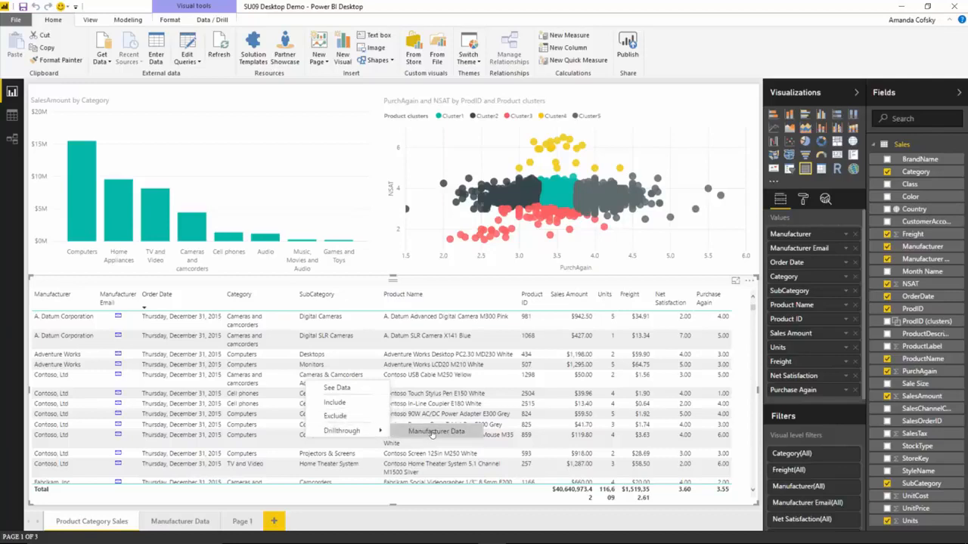
{"action": "left_click", "coordinate": [433, 432]}
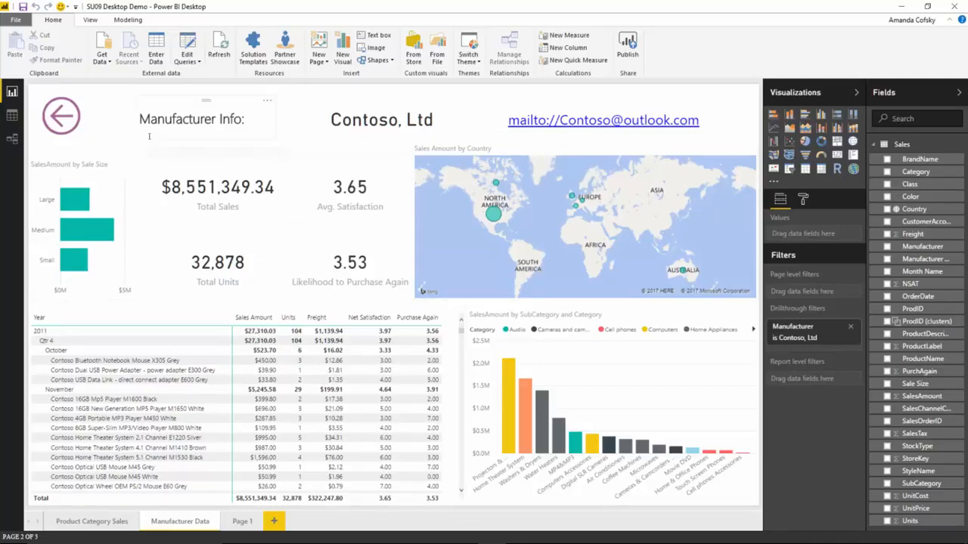
{"action": "left_click", "coordinate": [68, 108], "text": "ctrl"}
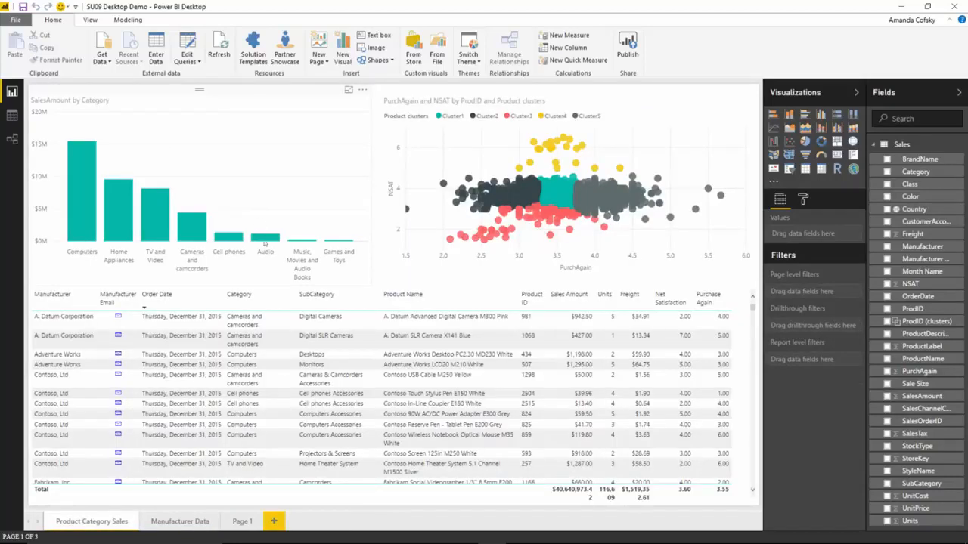
Drill through from a Proseware, Inc. row in the product table to the Manufacturer Data page and check its drillthrough filter
{"action": "scroll", "coordinate": [372, 443], "scroll_direction": "down", "scroll_amount": 4}
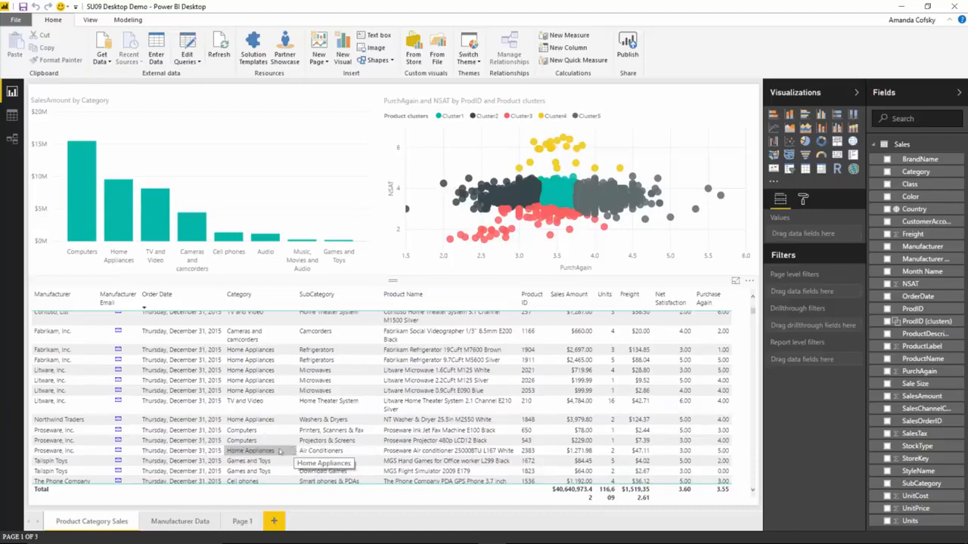
{"action": "right_click", "coordinate": [156, 453]}
{"action": "mouse_move", "coordinate": [220, 500]}
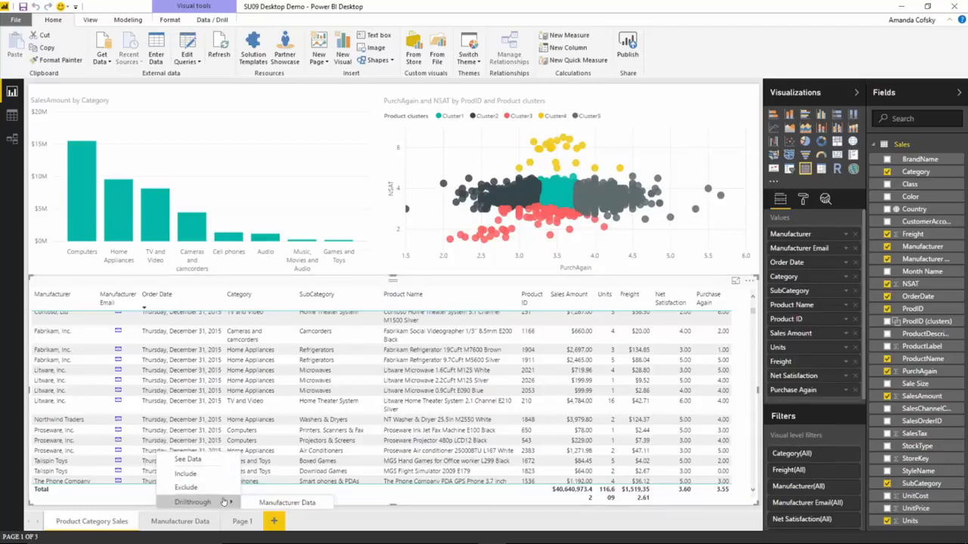
{"action": "left_click", "coordinate": [269, 503]}
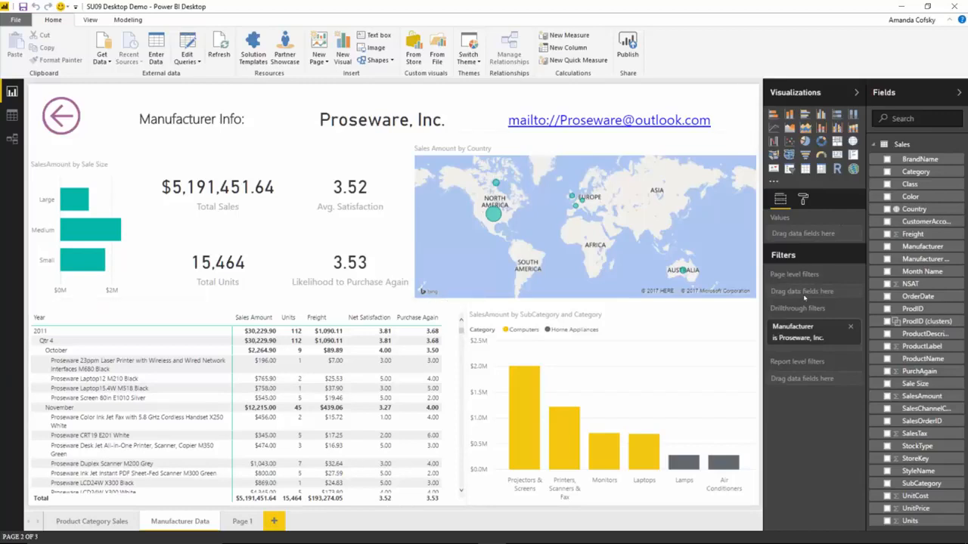
{"action": "mouse_move", "coordinate": [777, 318]}
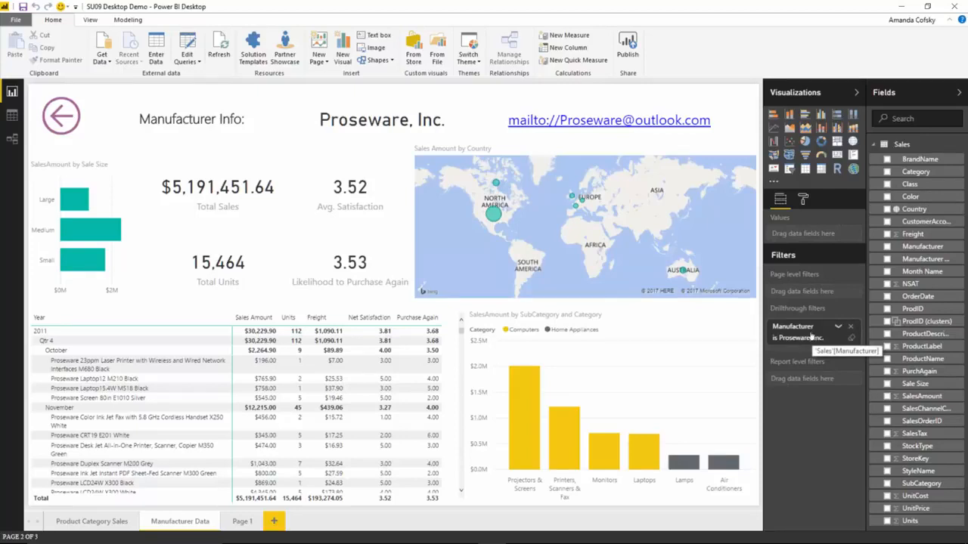
Delete the back arrow from the Manufacturer Data page and remove the Manufacturer drillthrough filter
{"action": "left_click", "coordinate": [208, 197]}
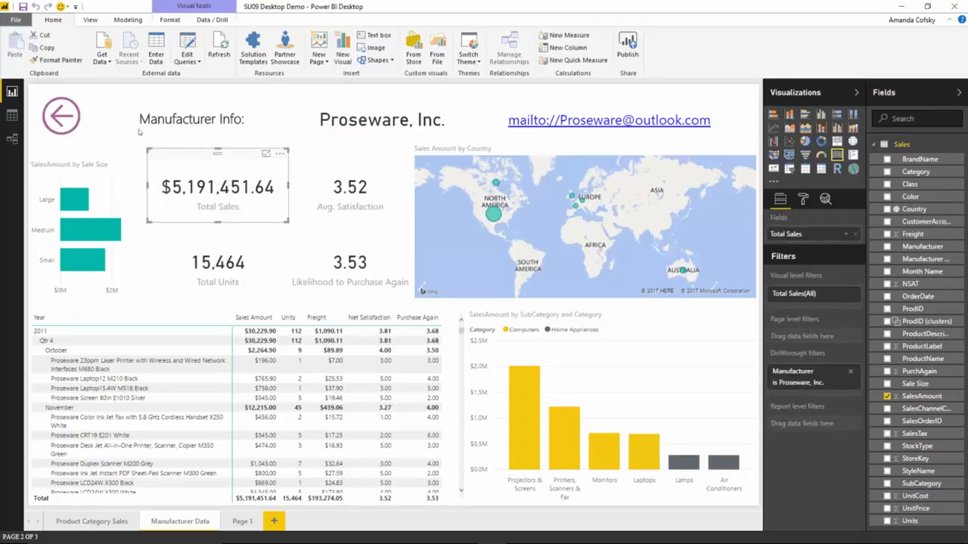
{"action": "left_click", "coordinate": [67, 94]}
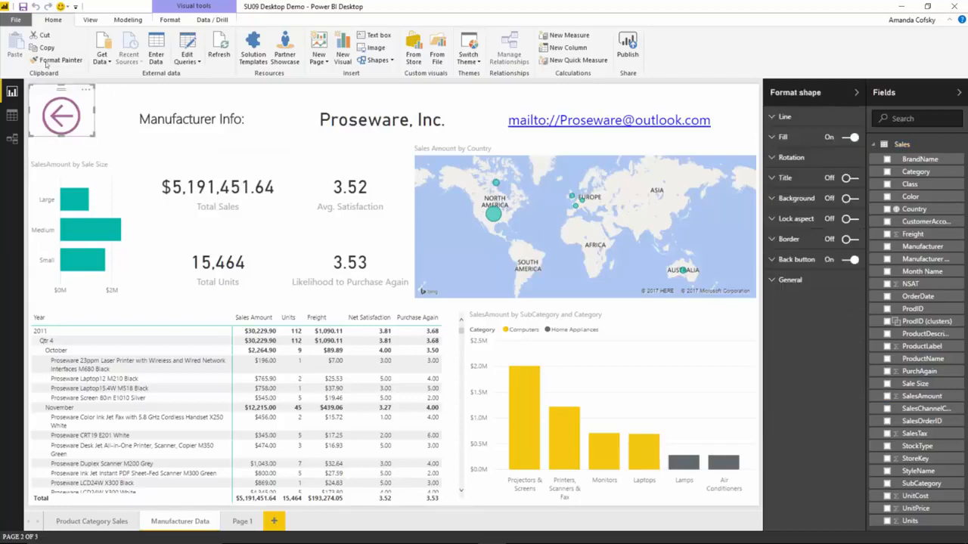
{"action": "key", "text": "Delete"}
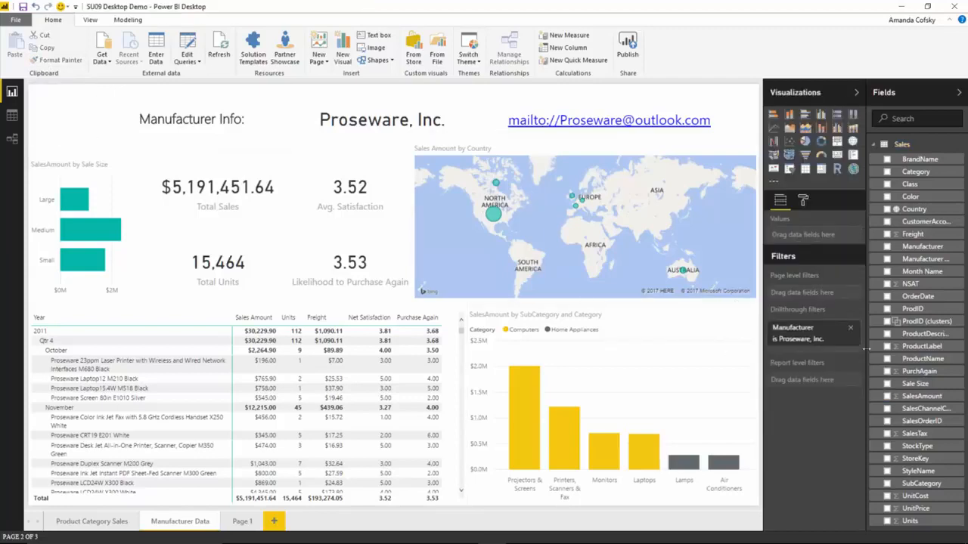
{"action": "left_click", "coordinate": [850, 328]}
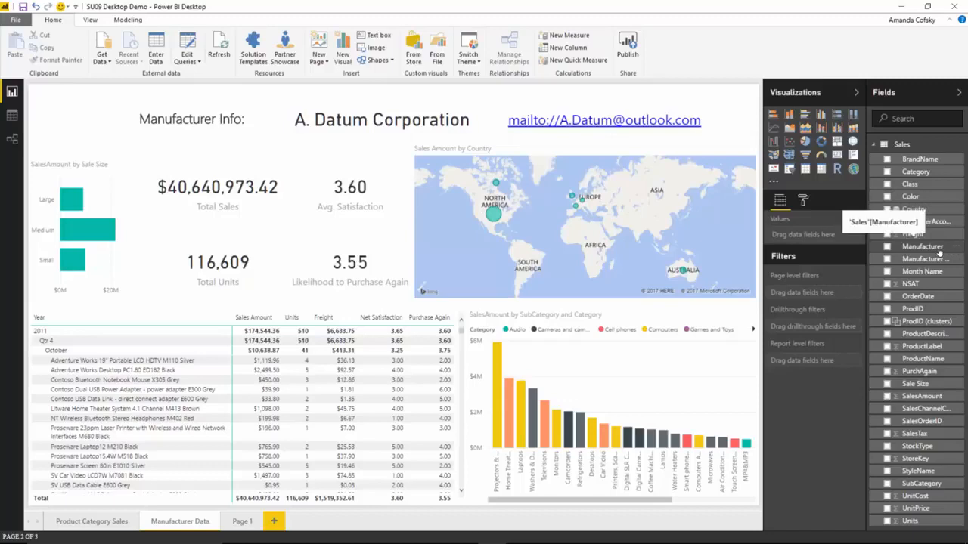
Add the Manufacturer field as a drillthrough filter on the Manufacturer Data page and enlarge the generated back arrow
{"action": "left_click_drag", "start_coordinate": [939, 251], "coordinate": [838, 334]}
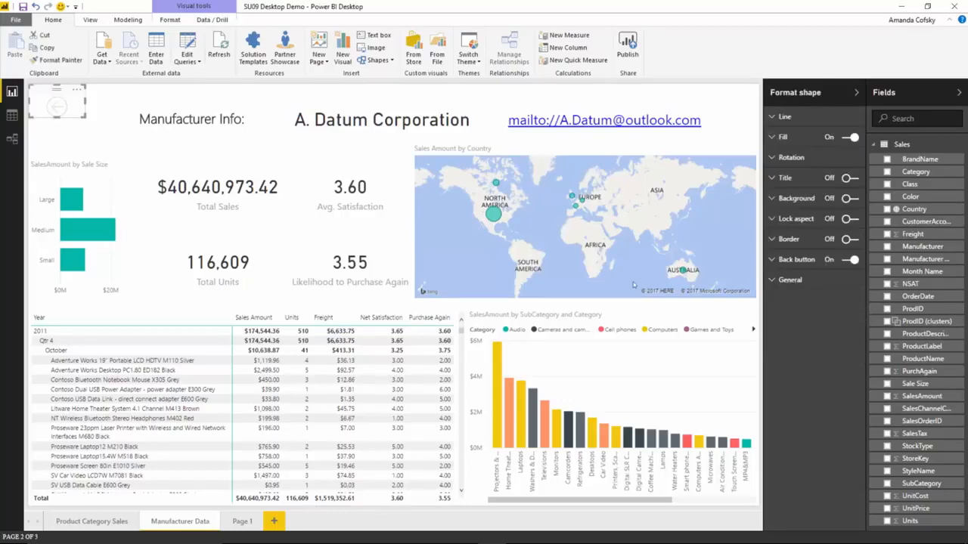
{"action": "left_click", "coordinate": [55, 82]}
{"action": "left_click", "coordinate": [81, 112]}
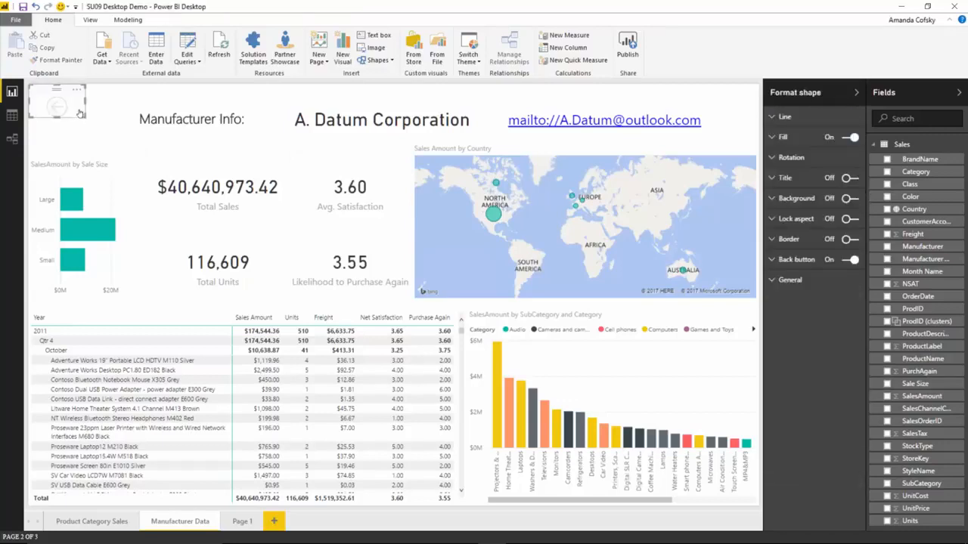
{"action": "left_click_drag", "start_coordinate": [82, 115], "coordinate": [96, 141]}
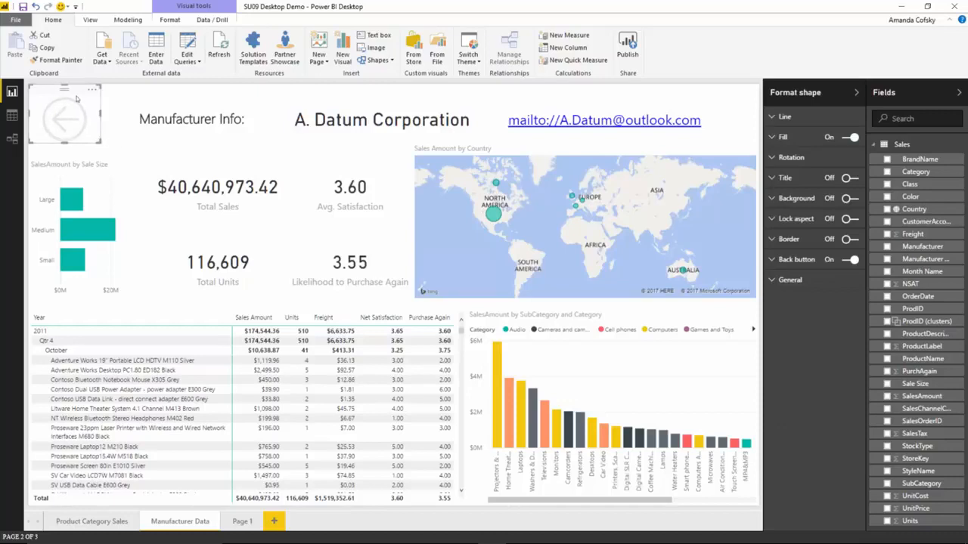
{"action": "left_click", "coordinate": [114, 144]}
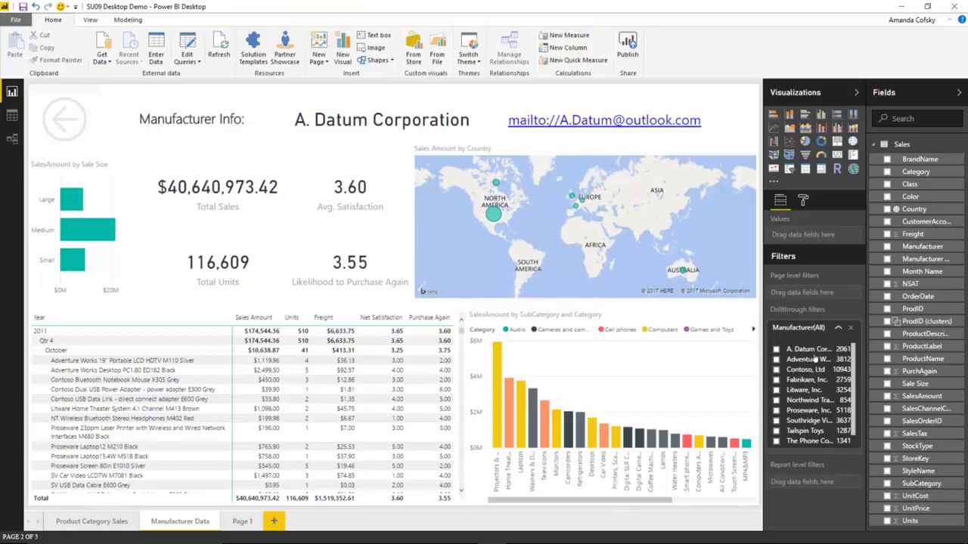
Try several manufacturers in the Manufacturer drillthrough filter and leave it set to Contoso, Ltd
{"action": "scroll", "coordinate": [815, 360], "scroll_direction": "down", "scroll_amount": 1}
{"action": "scroll", "coordinate": [816, 360], "scroll_direction": "up", "scroll_amount": 1}
{"action": "left_click", "coordinate": [775, 349]}
{"action": "left_click", "coordinate": [775, 359]}
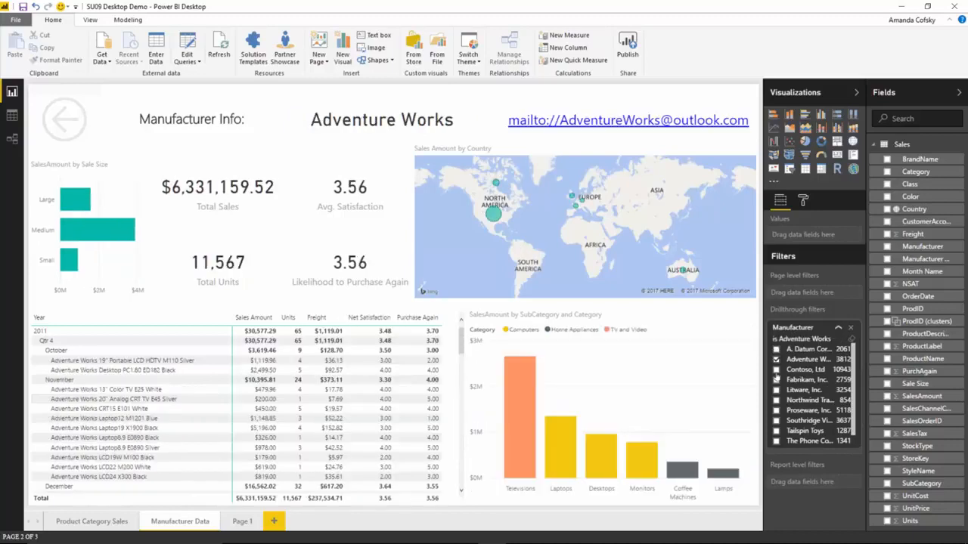
{"action": "left_click", "coordinate": [775, 370]}
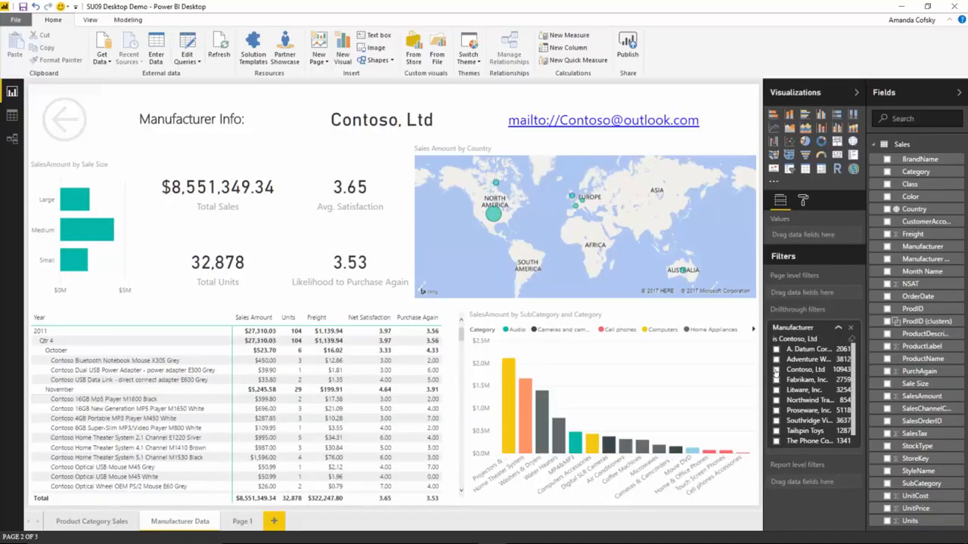
{"action": "left_click", "coordinate": [776, 370]}
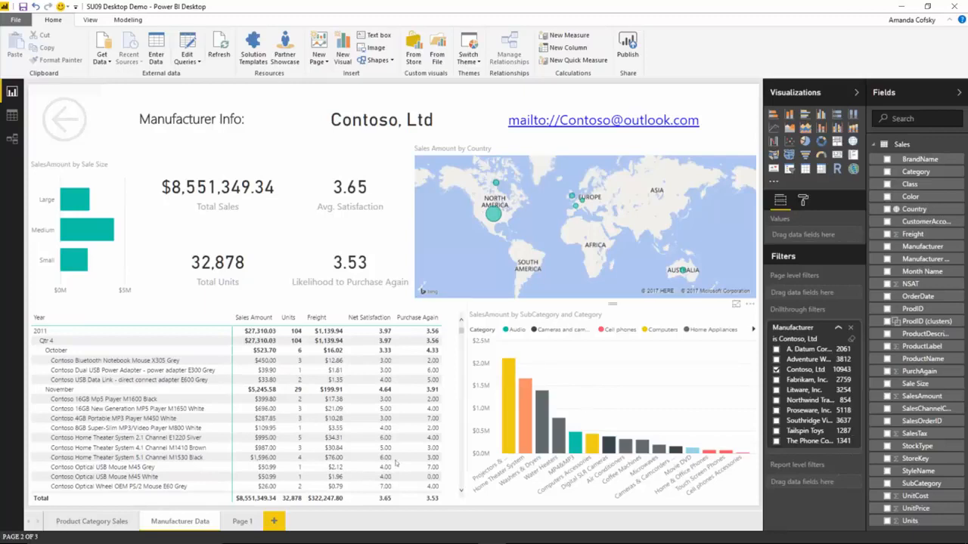
Check the drillthrough option offered for a Contoso, Ltd row in the Product Category Sales table without following it
{"action": "left_click", "coordinate": [94, 521]}
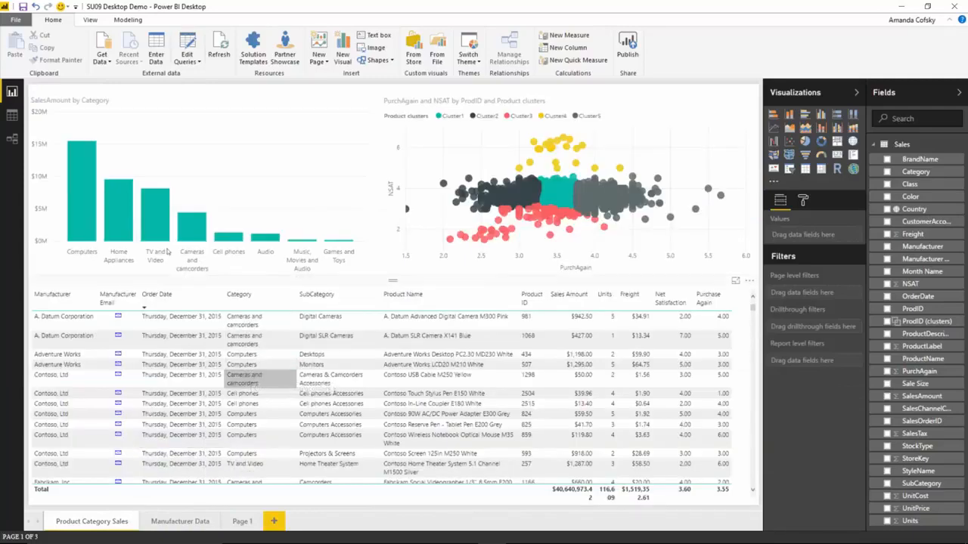
{"action": "right_click", "coordinate": [252, 376]}
{"action": "mouse_move", "coordinate": [308, 426]}
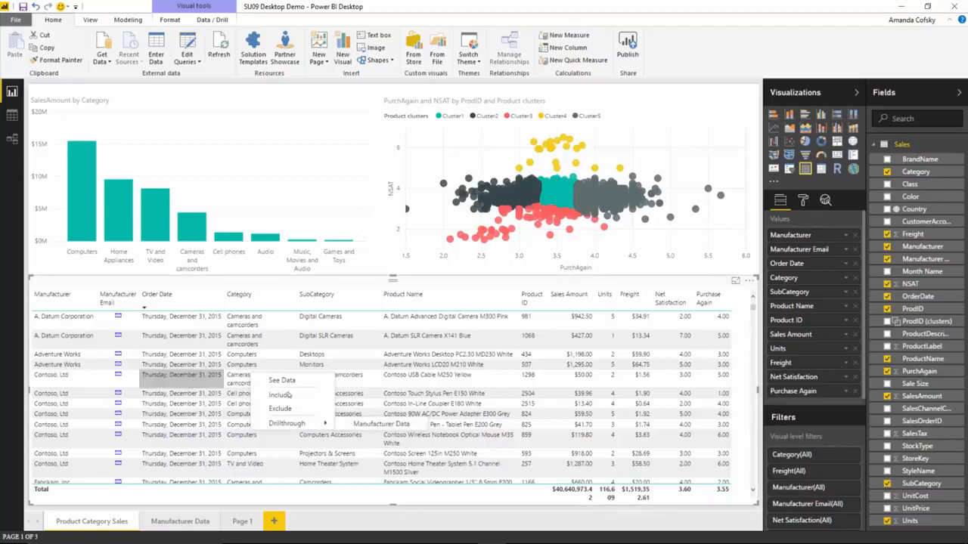
{"action": "left_click", "coordinate": [244, 287]}
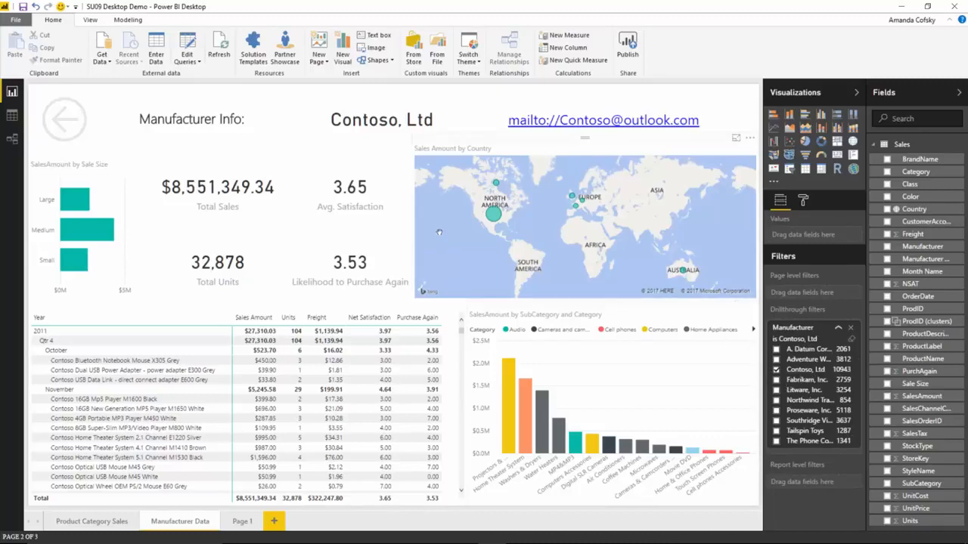
Insert a triangle shape on the Manufacturer Data page and shrink it to about the size of the back arrow
{"action": "left_click", "coordinate": [92, 100]}
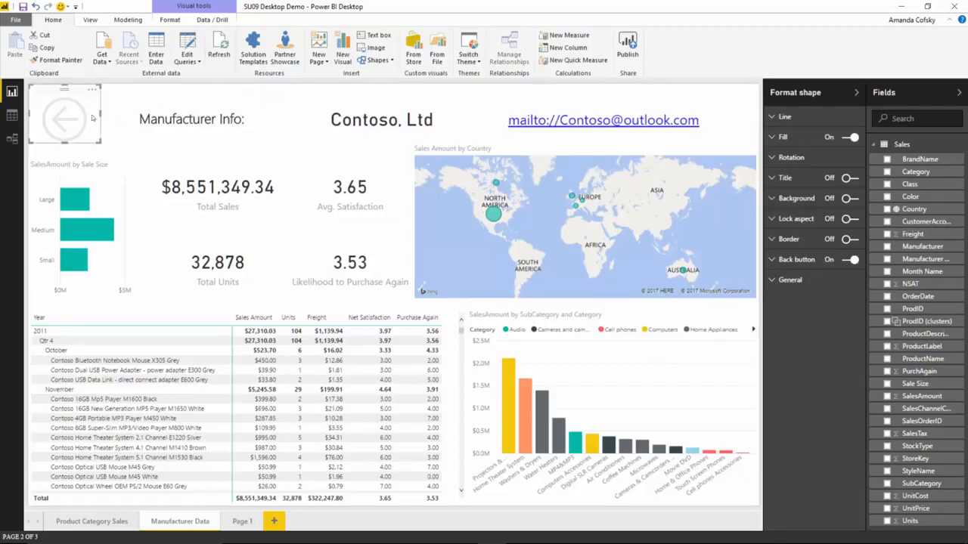
{"action": "left_click", "coordinate": [116, 113]}
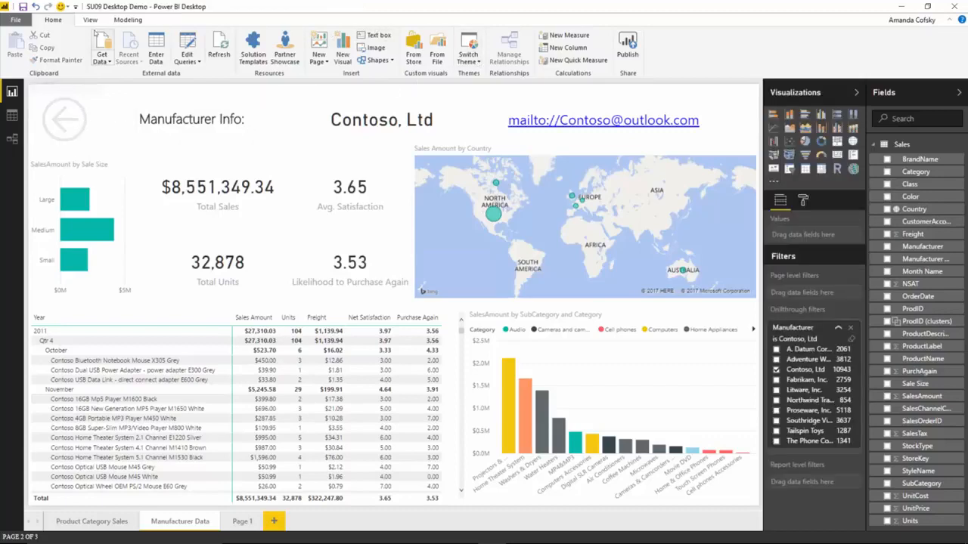
{"action": "left_click", "coordinate": [384, 60]}
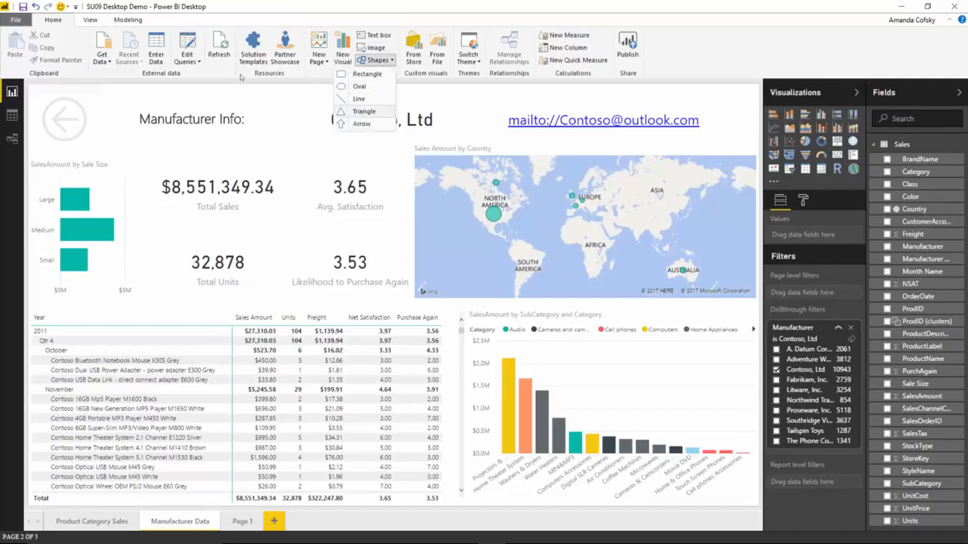
{"action": "left_click", "coordinate": [362, 112]}
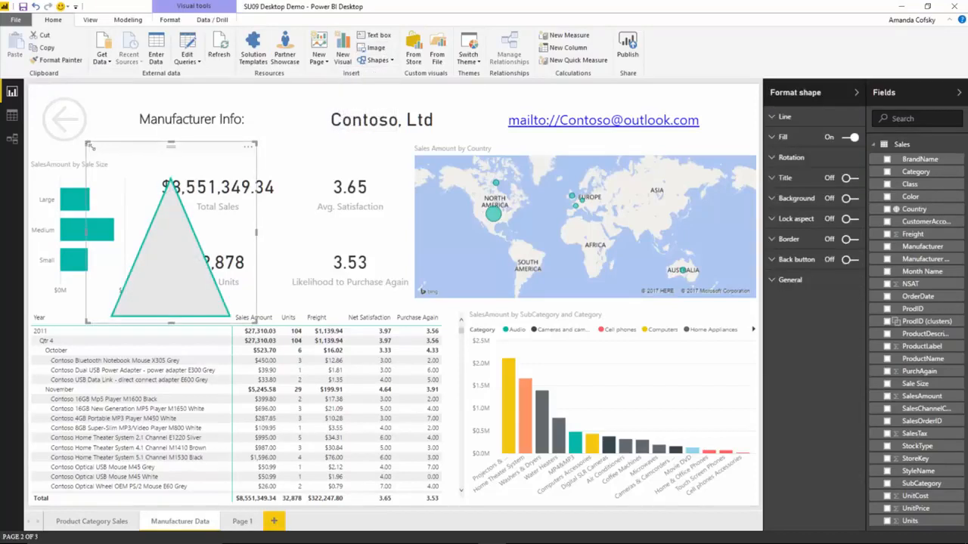
{"action": "left_click_drag", "start_coordinate": [89, 143], "coordinate": [184, 248]}
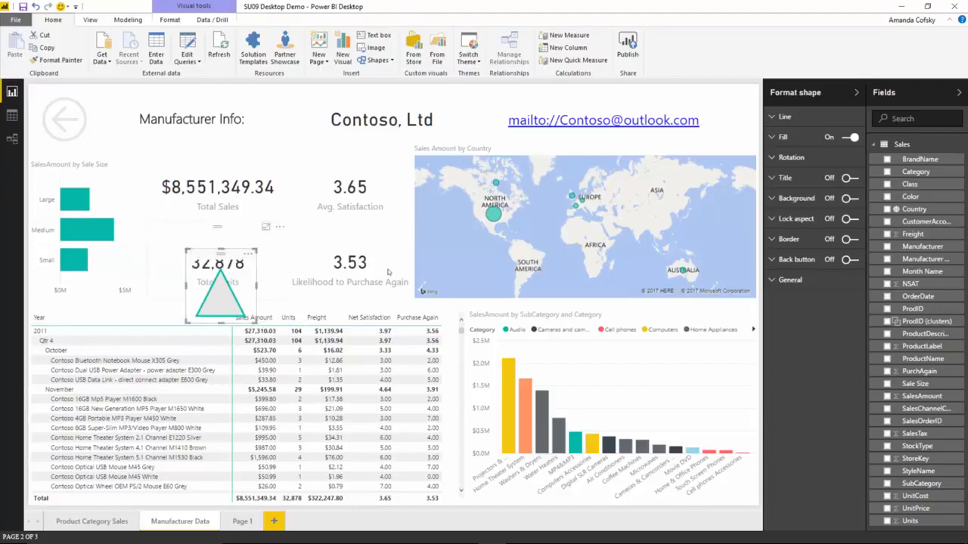
Turn the triangle into a back button beside the back arrow and try it out
{"action": "left_click", "coordinate": [850, 261]}
{"action": "left_click_drag", "start_coordinate": [224, 289], "coordinate": [128, 142]}
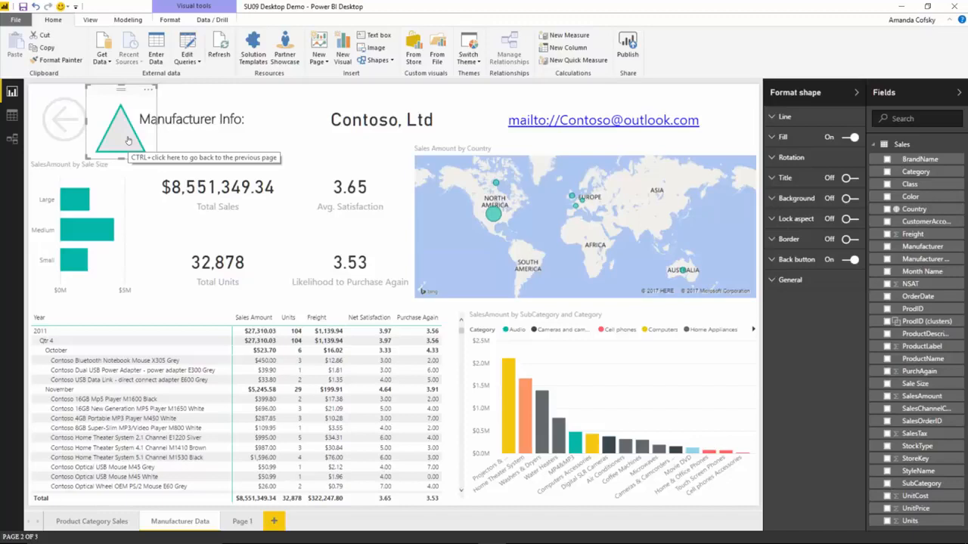
{"action": "left_click", "coordinate": [127, 139], "text": "ctrl"}
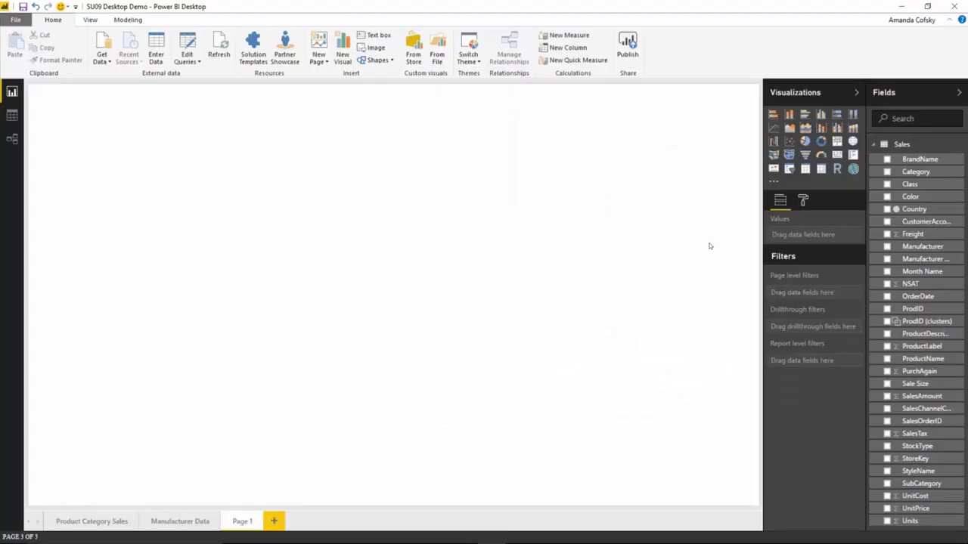
Insert a ribbon chart on Page 1, place it near the page's right side and set SalesAmount as its value
{"action": "left_click", "coordinate": [853, 131]}
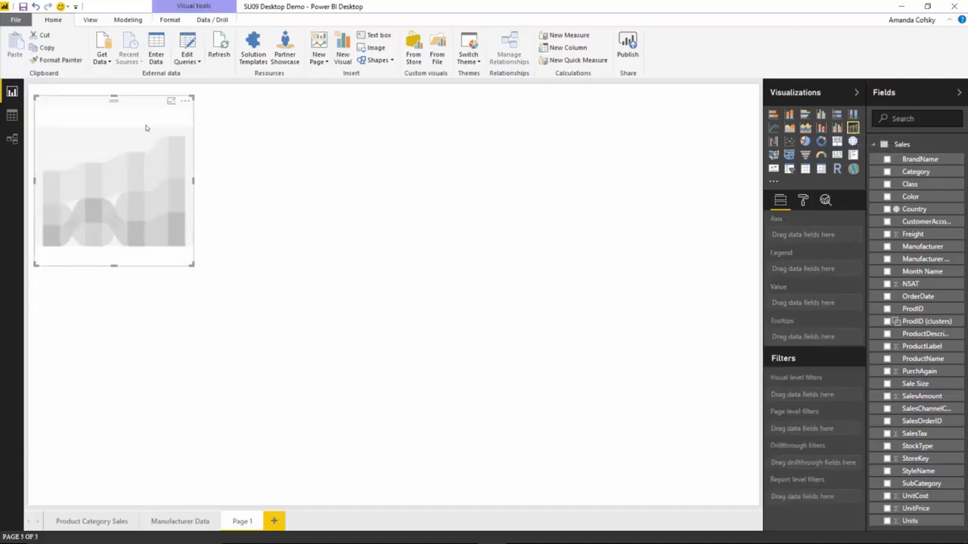
{"action": "left_click_drag", "start_coordinate": [143, 115], "coordinate": [660, 135]}
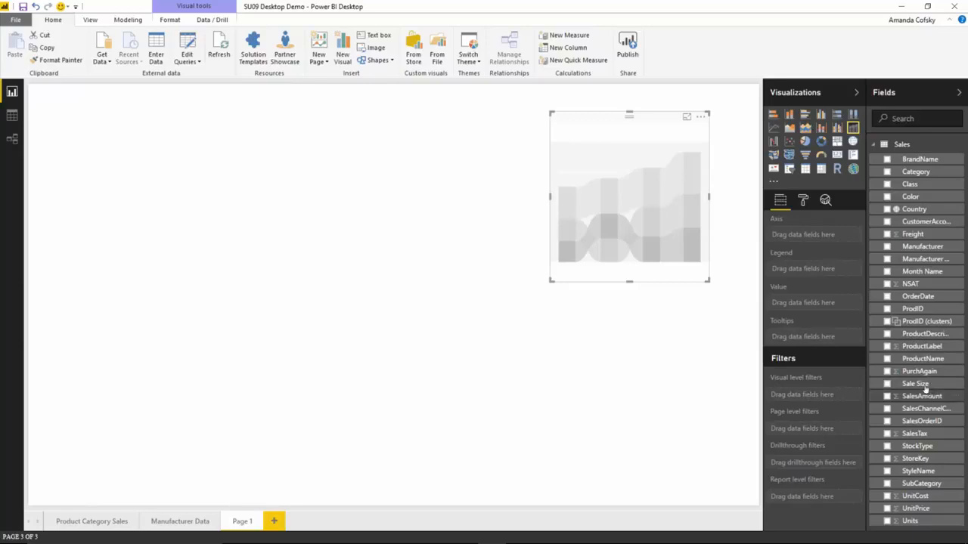
{"action": "left_click_drag", "start_coordinate": [923, 396], "coordinate": [829, 304]}
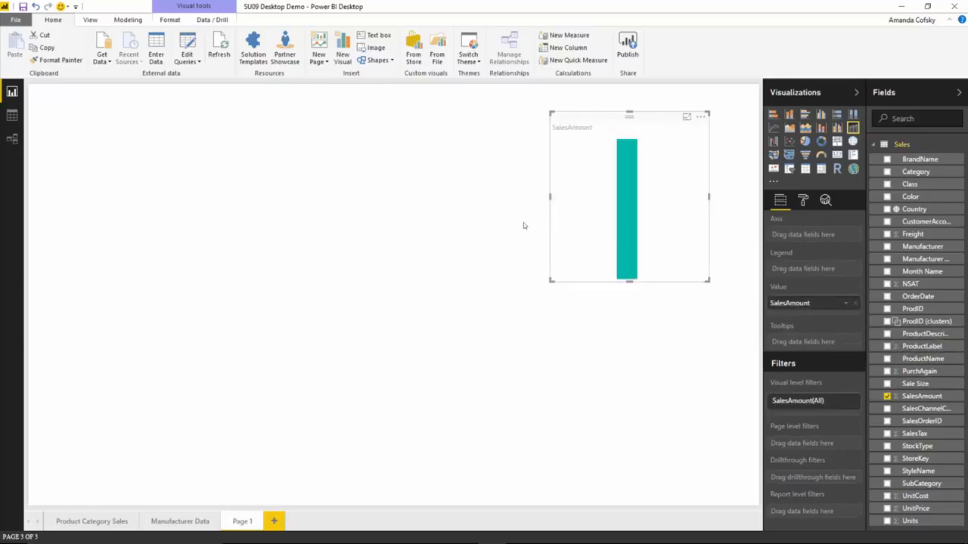
Enlarge the ribbon chart and put OrderDate on its axis, expanded to year and quarter
{"action": "left_click_drag", "start_coordinate": [552, 281], "coordinate": [439, 328]}
{"action": "left_click_drag", "start_coordinate": [917, 296], "coordinate": [826, 236]}
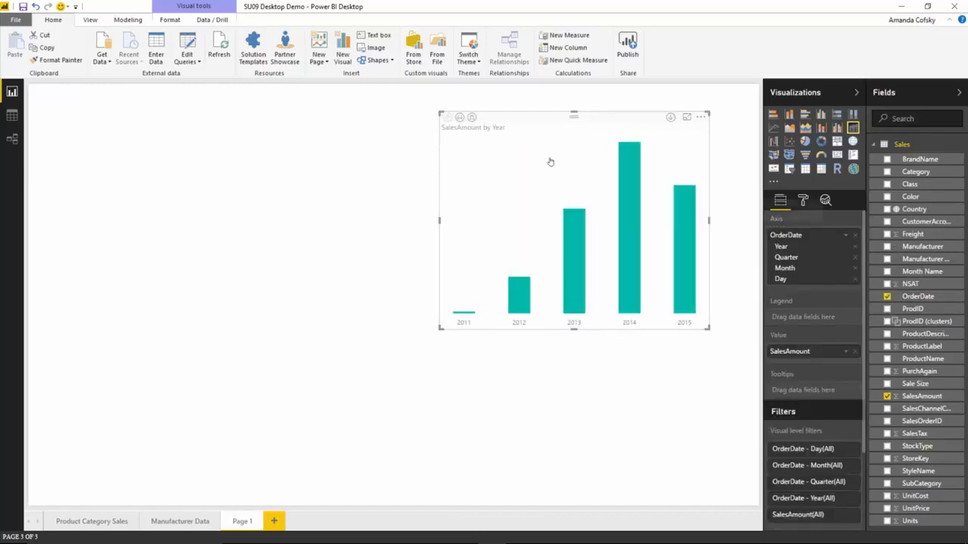
{"action": "left_click", "coordinate": [471, 117]}
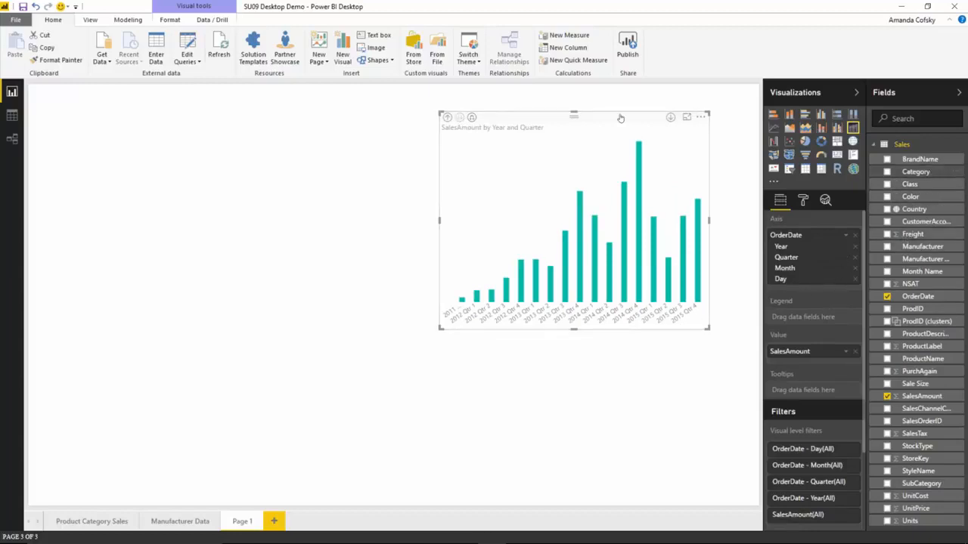
Set Category as the ribbon chart's legend and enlarge the chart to nearly fill the page
{"action": "left_click_drag", "start_coordinate": [930, 173], "coordinate": [824, 318]}
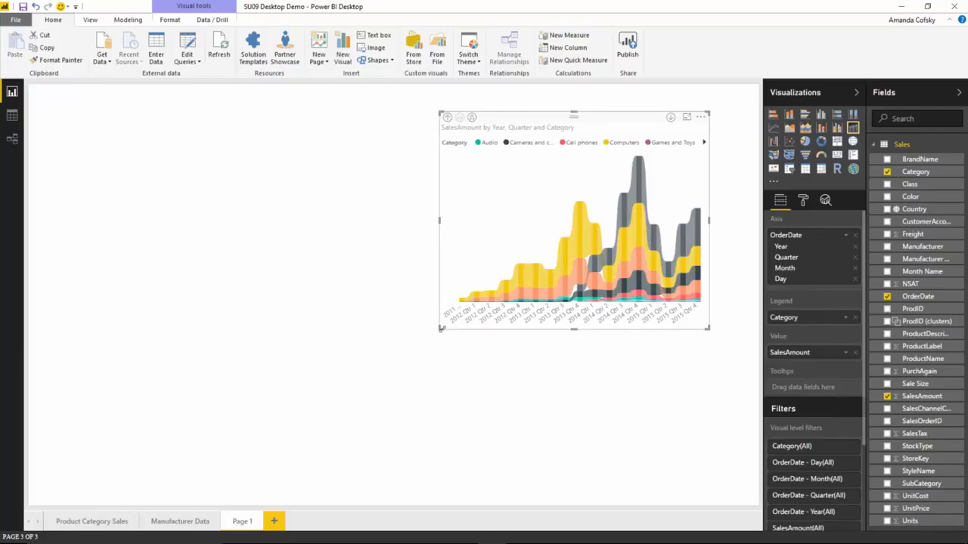
{"action": "left_click_drag", "start_coordinate": [442, 328], "coordinate": [47, 389]}
{"action": "left_click_drag", "start_coordinate": [32, 461], "coordinate": [29, 457]}
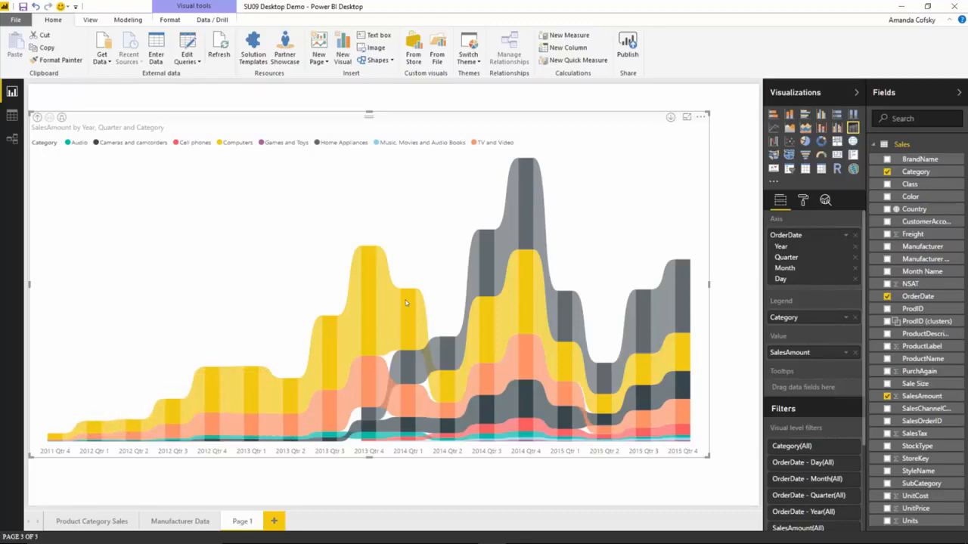
Examine the ribbon chart's tooltips for category sales per quarter and for sales and rank changes between quarters
{"action": "mouse_move", "coordinate": [406, 299]}
{"action": "mouse_move", "coordinate": [423, 334]}
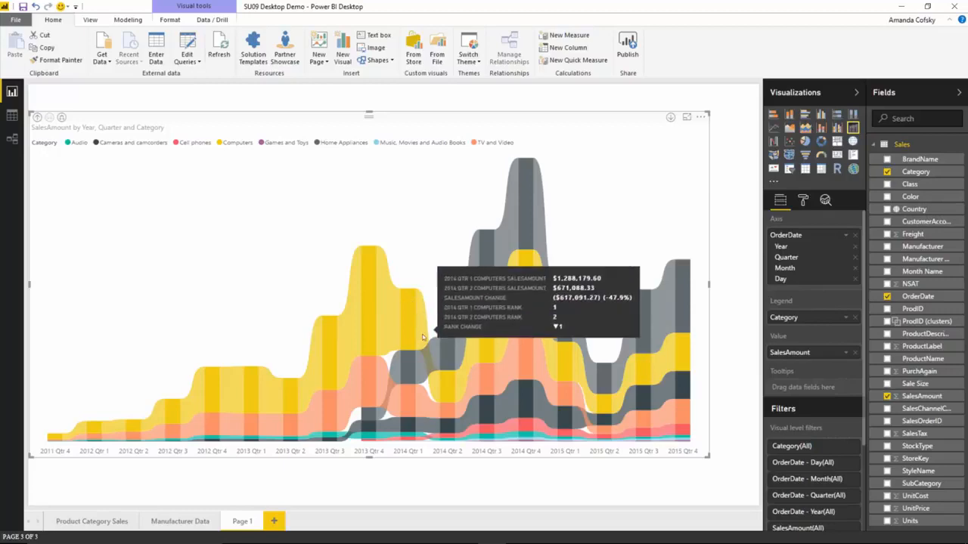
{"action": "mouse_move", "coordinate": [428, 352]}
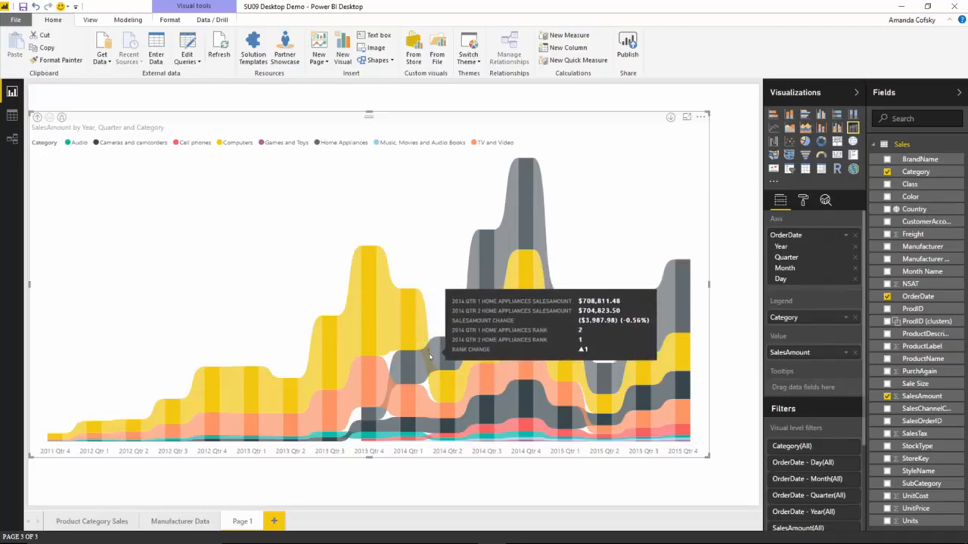
{"action": "mouse_move", "coordinate": [443, 388]}
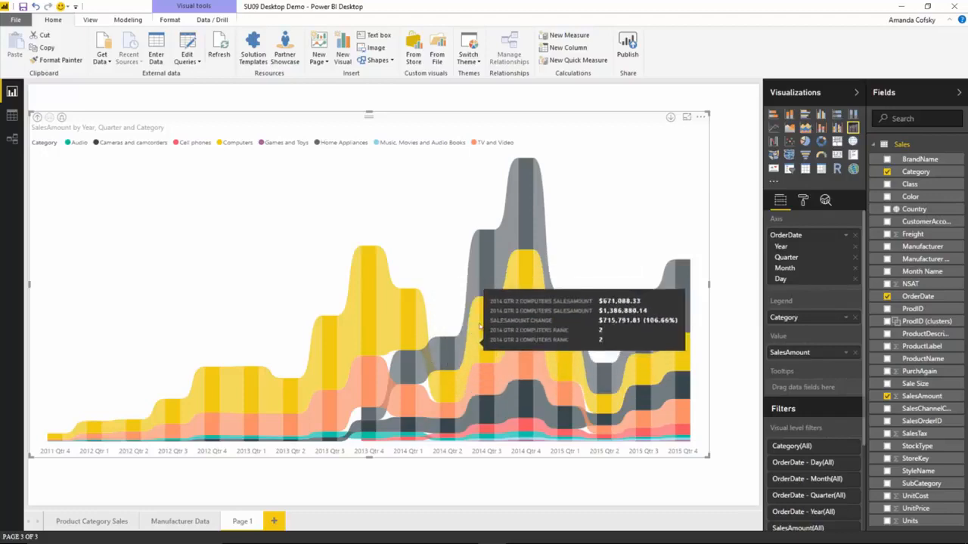
{"action": "mouse_move", "coordinate": [485, 295]}
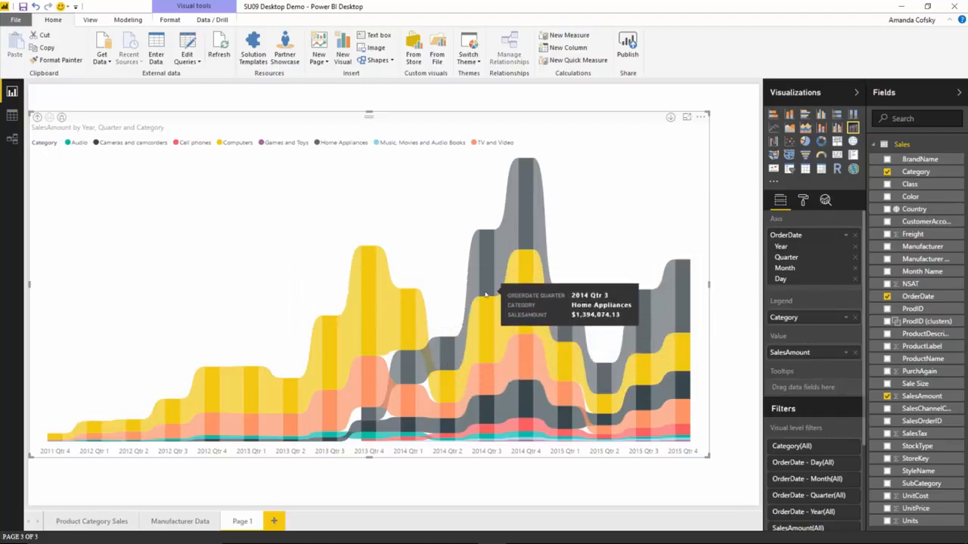
{"action": "mouse_move", "coordinate": [394, 379]}
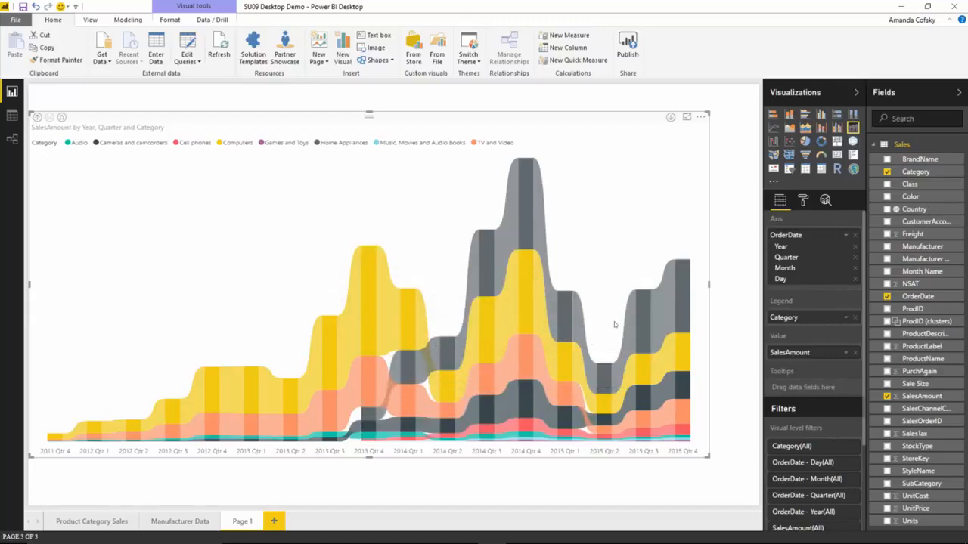
{"action": "mouse_move", "coordinate": [651, 300]}
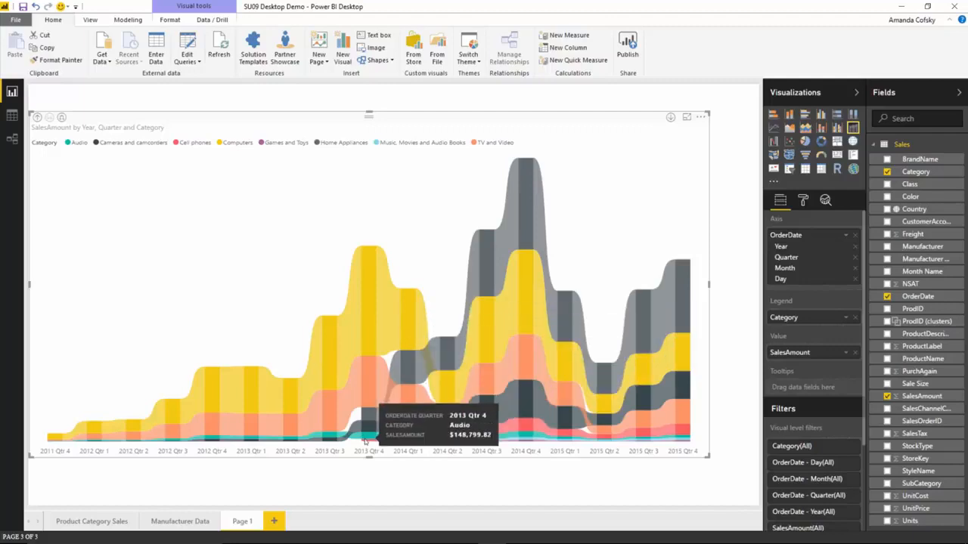
{"action": "mouse_move", "coordinate": [401, 414]}
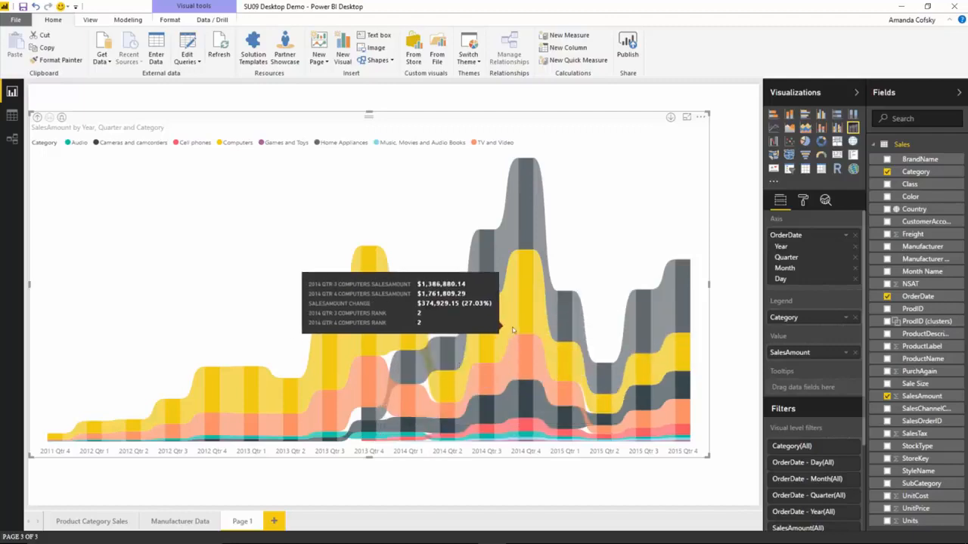
{"action": "mouse_move", "coordinate": [566, 409]}
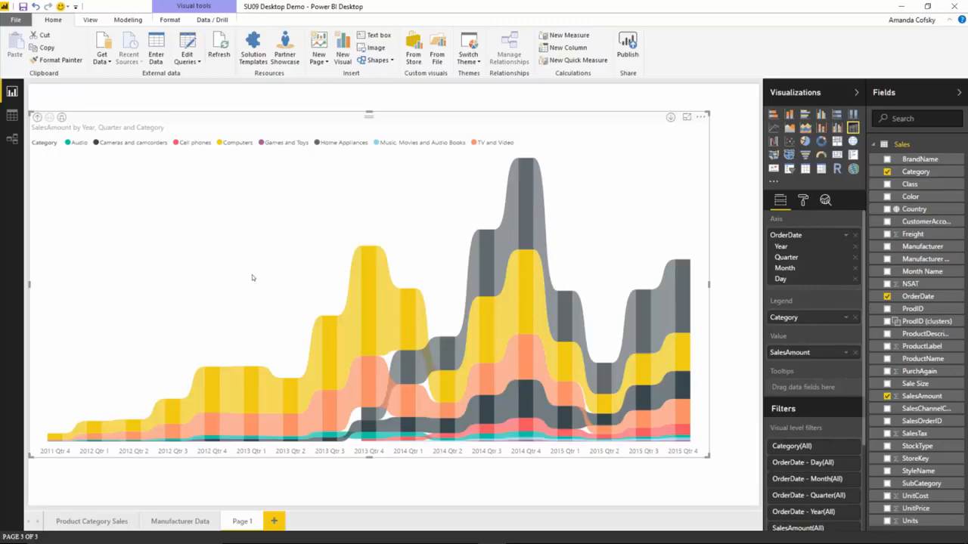
{"action": "mouse_move", "coordinate": [373, 312]}
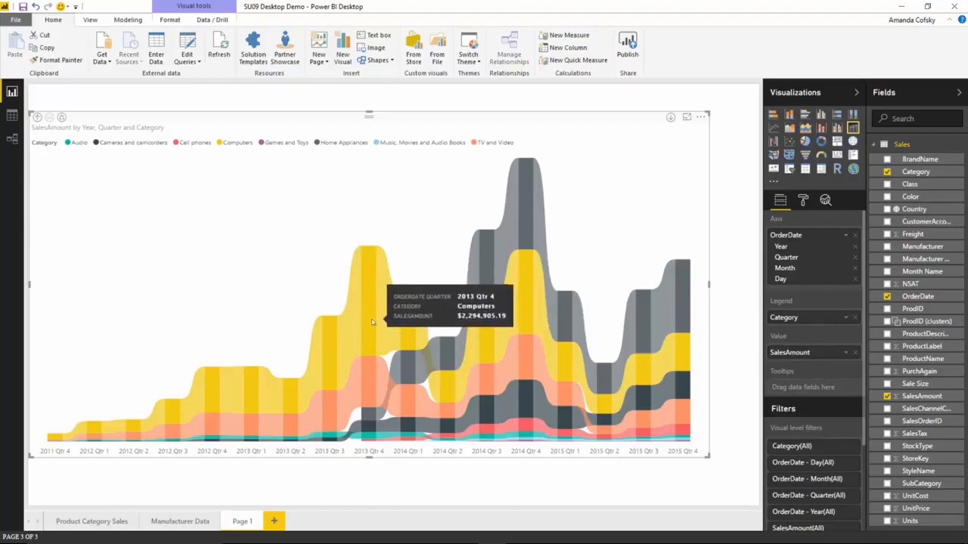
Set the ribbon spacing to 9 in the chart's formatting options
{"action": "left_click", "coordinate": [804, 203]}
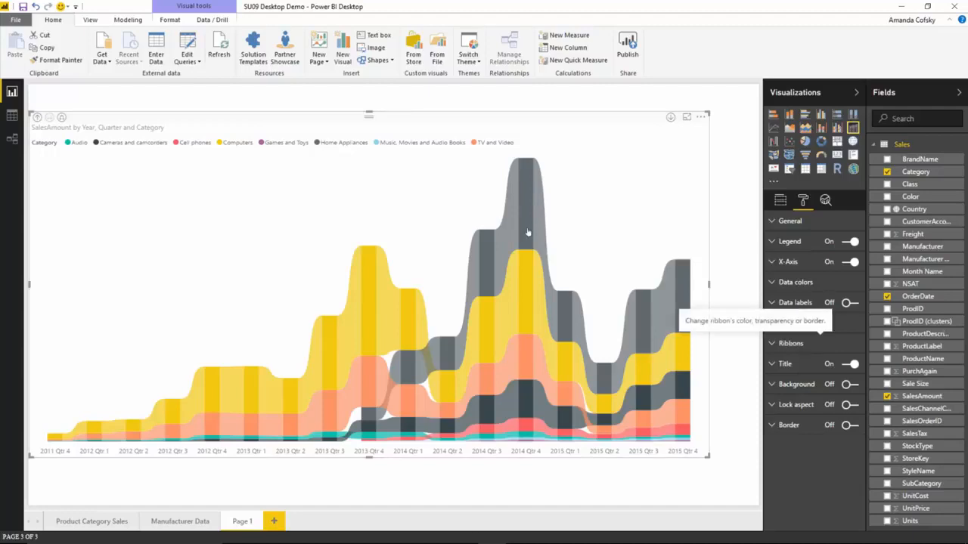
{"action": "left_click", "coordinate": [791, 345]}
{"action": "scroll", "coordinate": [791, 345], "scroll_direction": "down", "scroll_amount": 1}
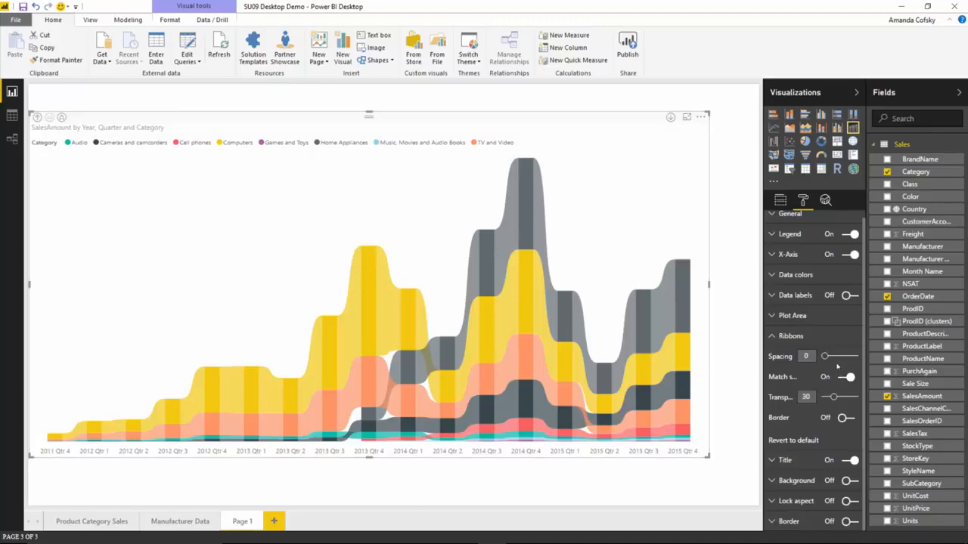
{"action": "left_click_drag", "start_coordinate": [825, 357], "coordinate": [838, 360]}
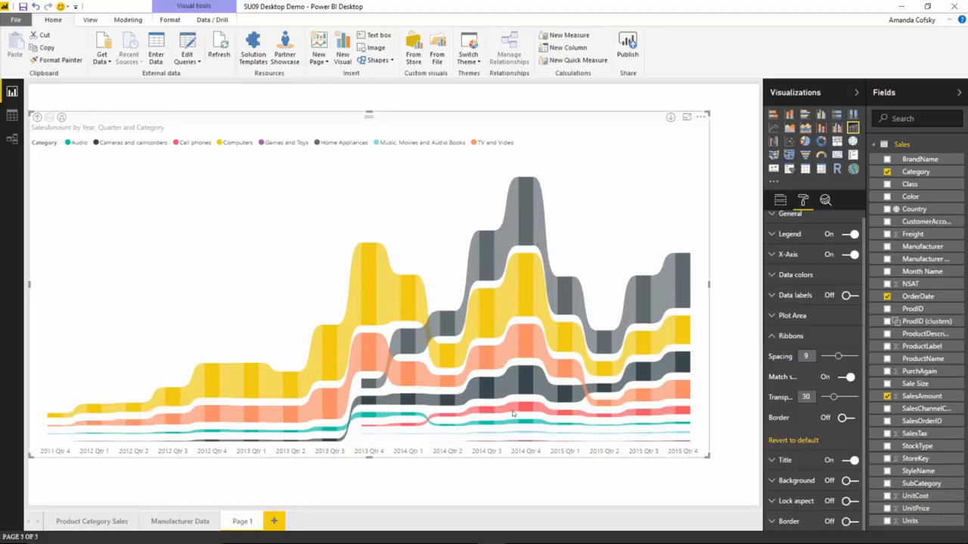
{"action": "mouse_move", "coordinate": [512, 413]}
Try the ribbons with series color matching off and transparency set to 0
{"action": "left_click", "coordinate": [847, 377]}
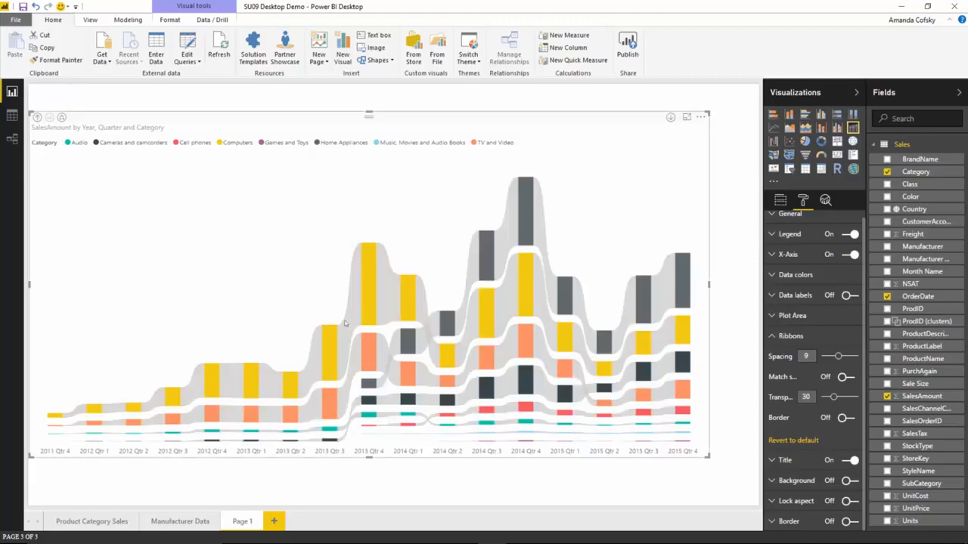
{"action": "mouse_move", "coordinate": [385, 303]}
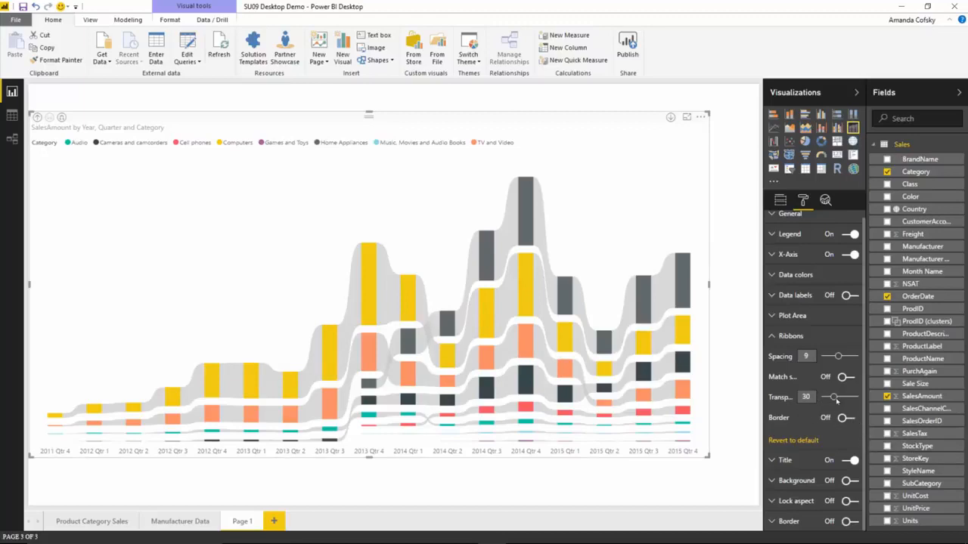
{"action": "mouse_move", "coordinate": [833, 397]}
{"action": "left_mouse_down"}
{"action": "mouse_move", "coordinate": [865, 406]}
{"action": "mouse_move", "coordinate": [823, 404]}
{"action": "left_mouse_up"}
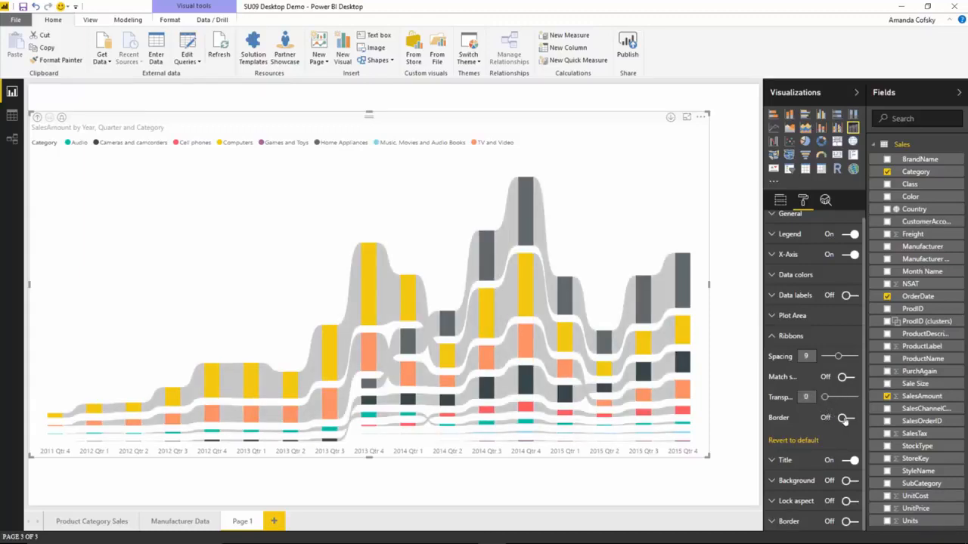
Turn on the ribbons' border and series color matching, try transparency 32 and 100, and set transparency to 0
{"action": "left_click", "coordinate": [845, 419]}
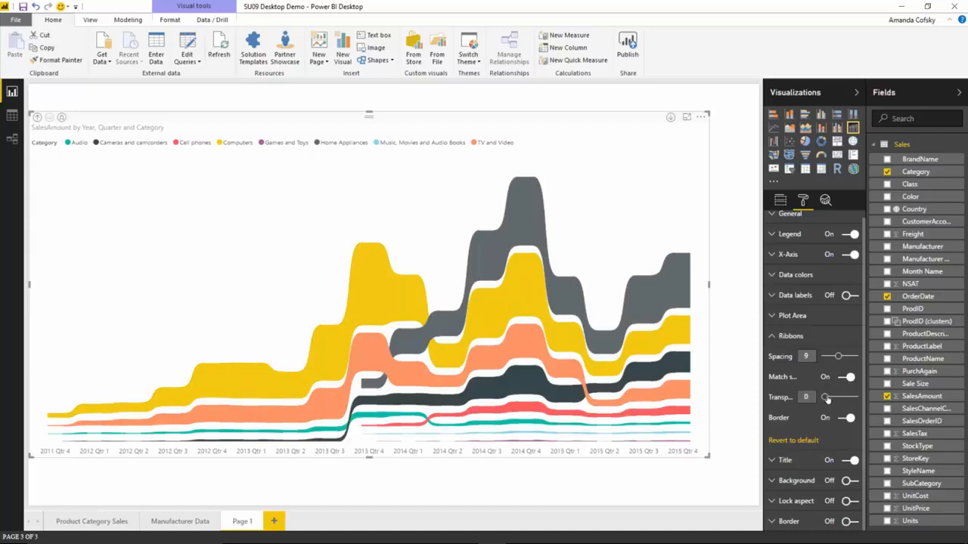
{"action": "left_click_drag", "start_coordinate": [825, 397], "coordinate": [836, 399]}
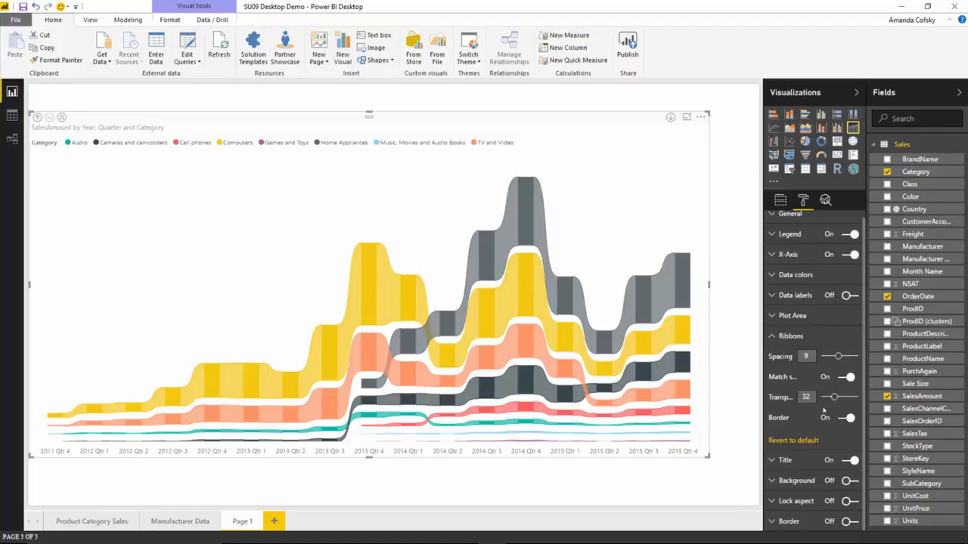
{"action": "left_click_drag", "start_coordinate": [835, 399], "coordinate": [856, 399]}
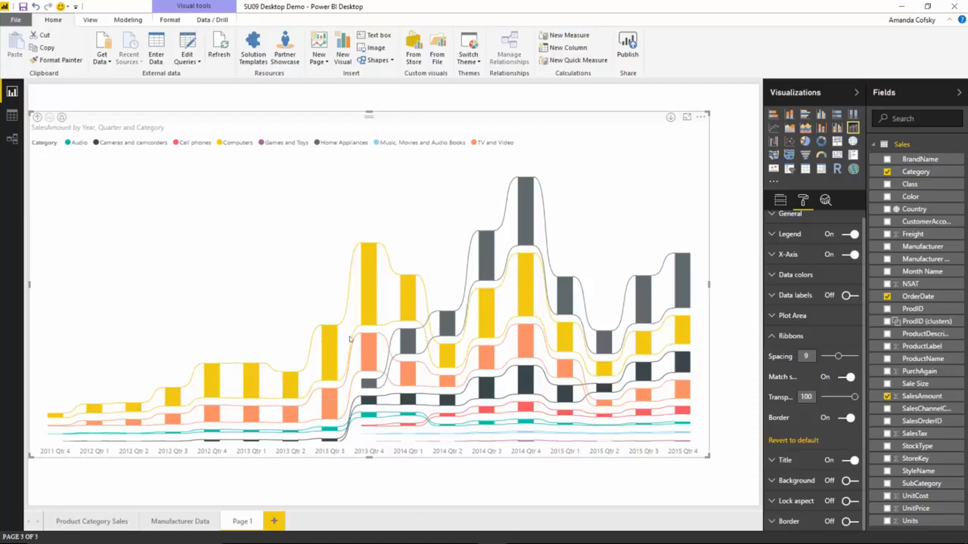
{"action": "mouse_move", "coordinate": [349, 337]}
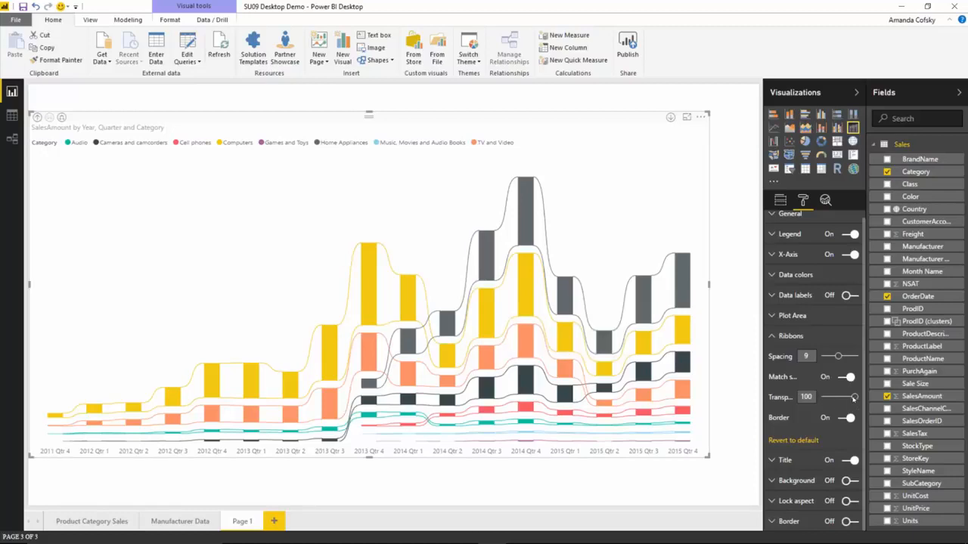
{"action": "left_click_drag", "start_coordinate": [854, 398], "coordinate": [817, 403]}
{"action": "mouse_move", "coordinate": [312, 391]}
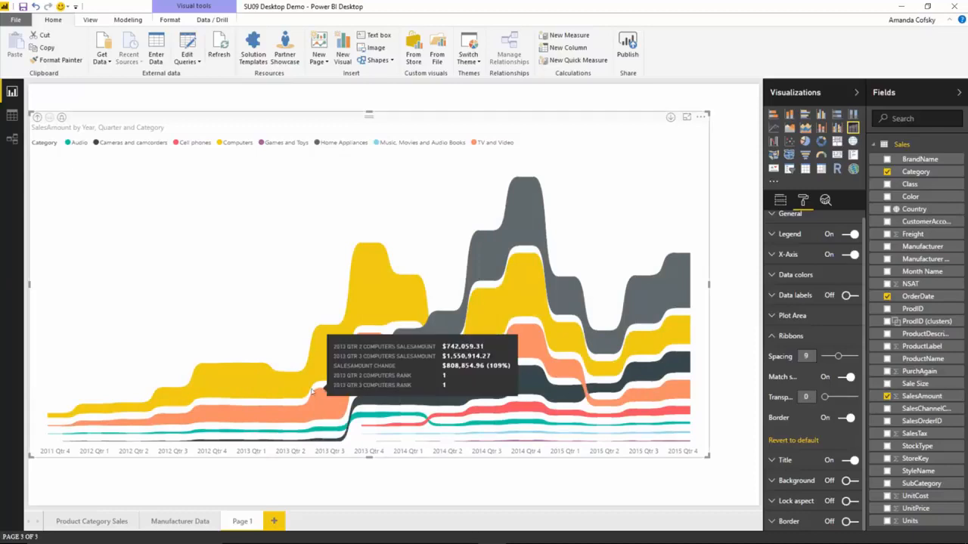
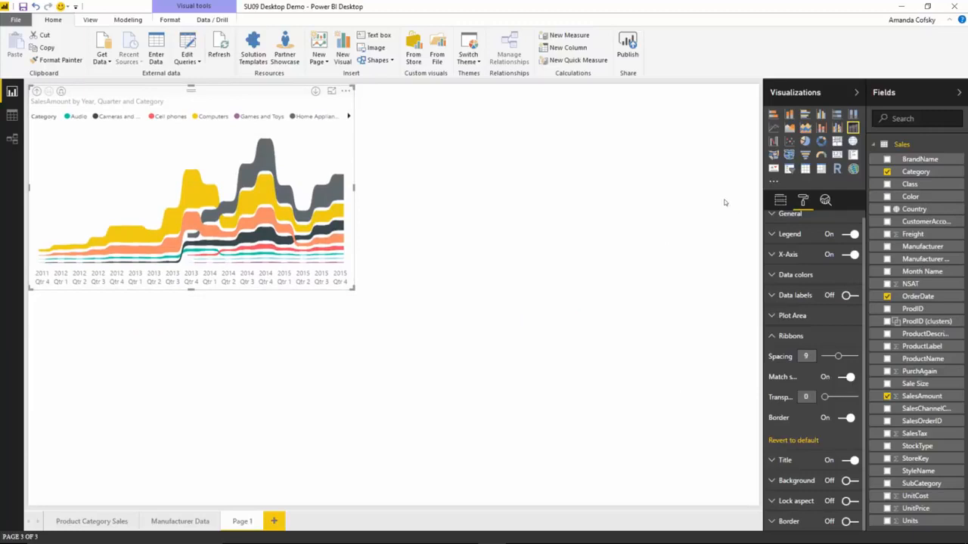
Insert a stacked column chart of SalesAmount below the ribbon chart and widen it across the page
{"action": "left_click", "coordinate": [726, 201]}
{"action": "left_click", "coordinate": [789, 114]}
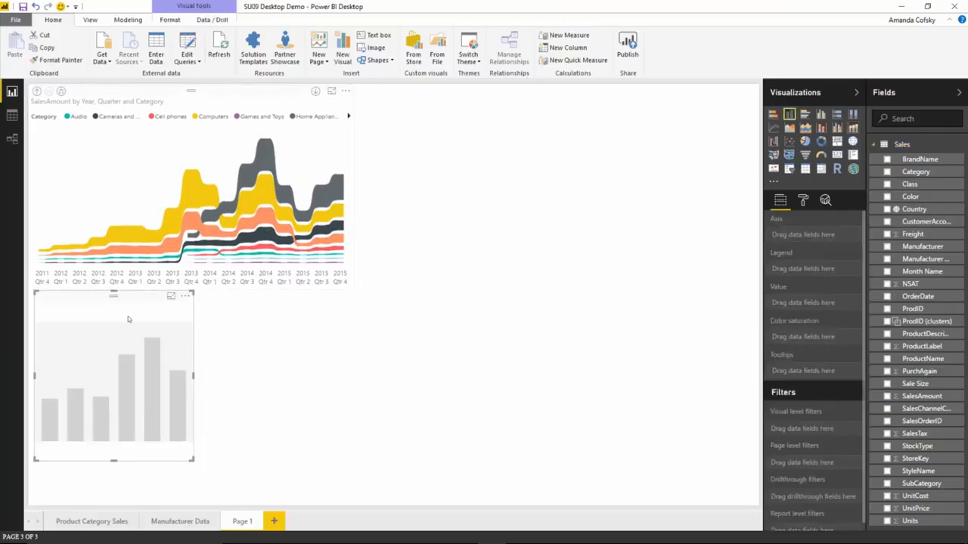
{"action": "left_click_drag", "start_coordinate": [194, 460], "coordinate": [738, 504]}
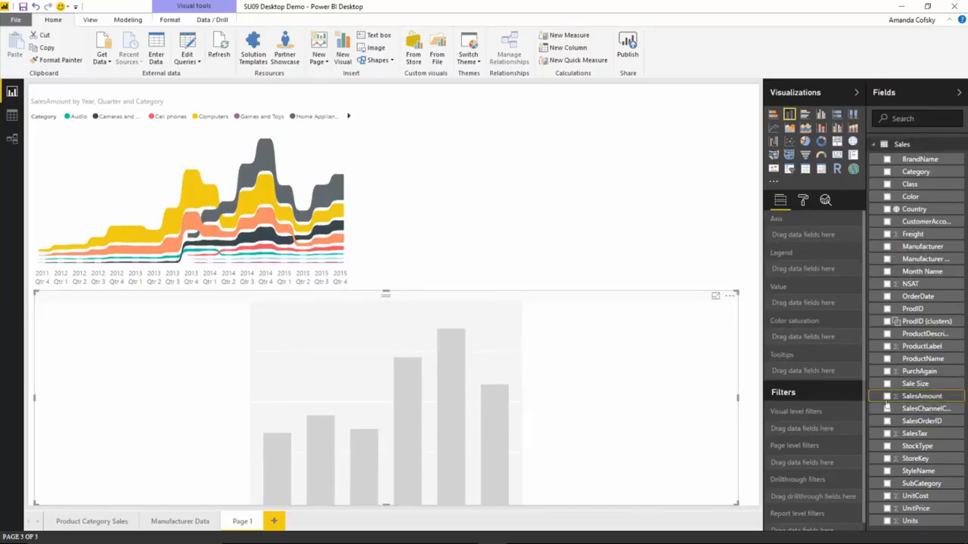
{"action": "left_click", "coordinate": [887, 397]}
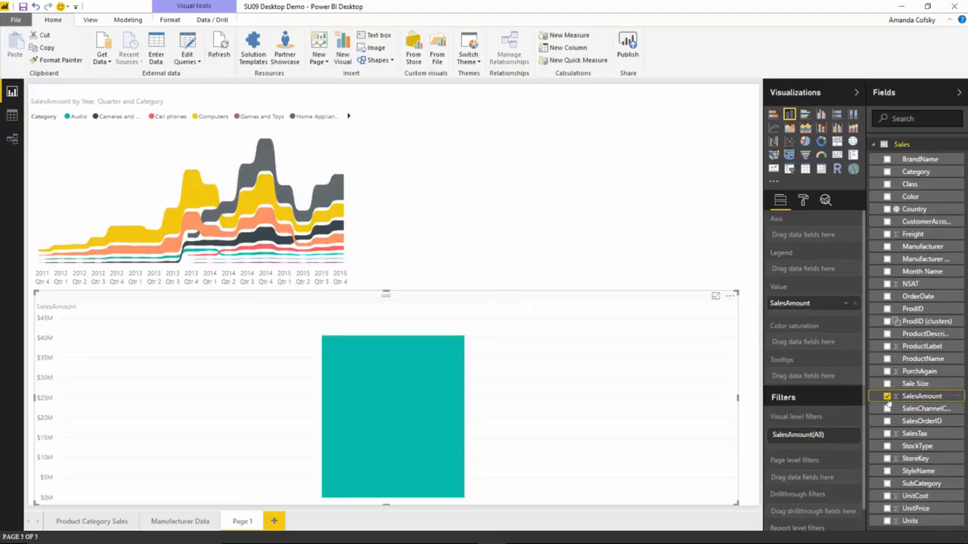
Put OrderDate on the column chart's axis, expand it to year and quarter, and check the 2014 columns' tooltips
{"action": "left_click", "coordinate": [887, 297]}
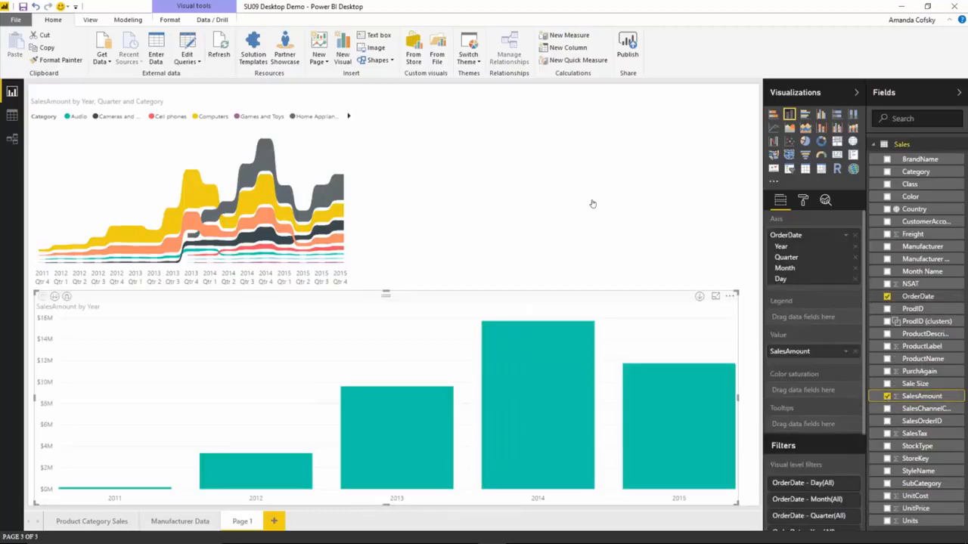
{"action": "left_click", "coordinate": [67, 296]}
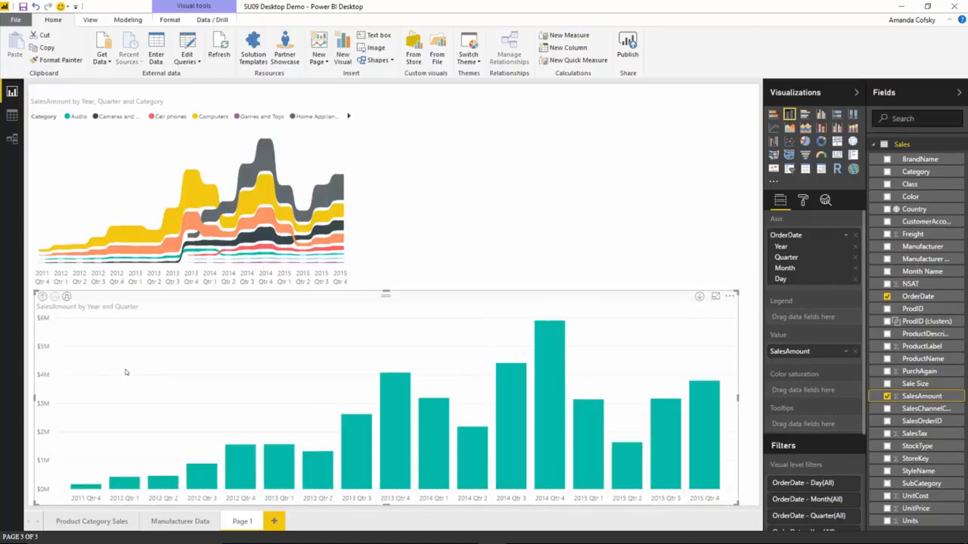
{"action": "mouse_move", "coordinate": [435, 434]}
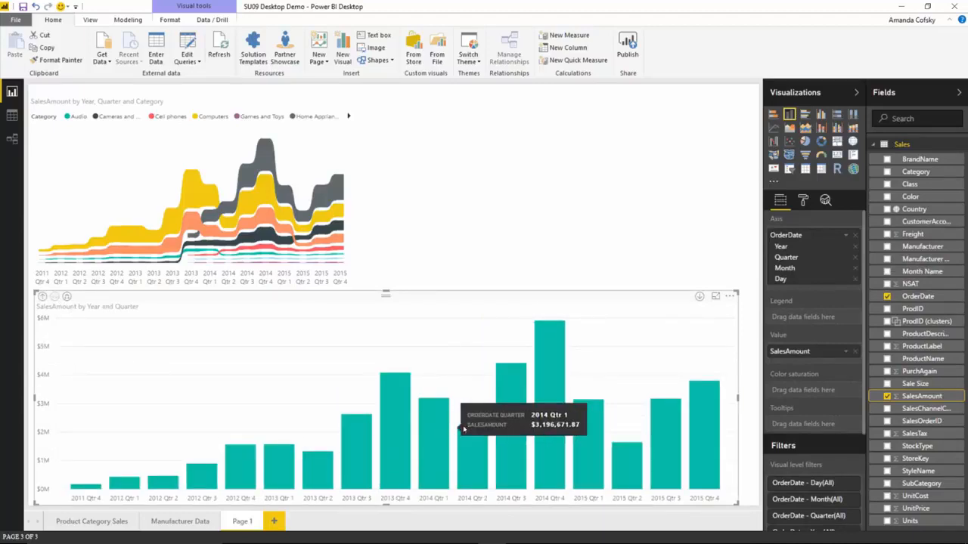
{"action": "mouse_move", "coordinate": [508, 413]}
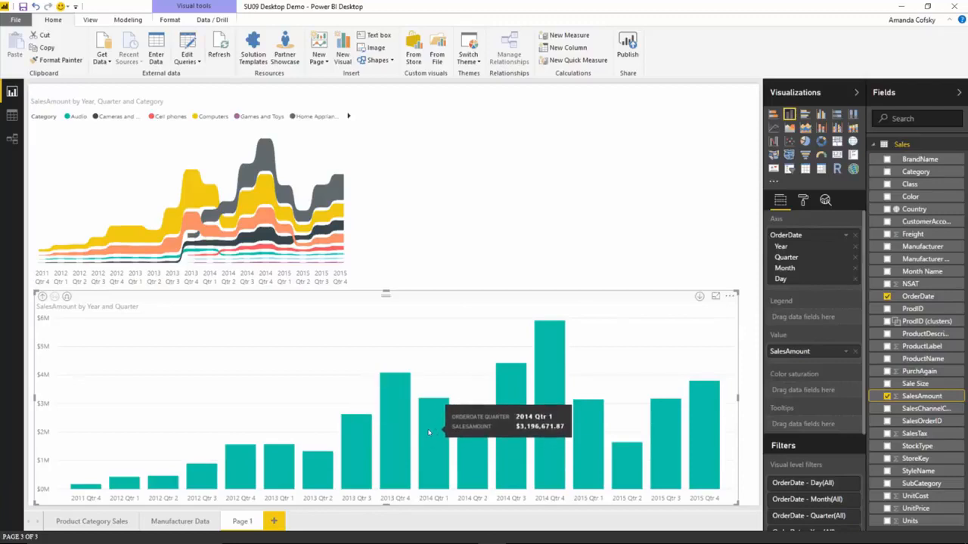
Run the explanation of the decrease for the 2014 Qtr 1 column in the SalesAmount column chart
{"action": "mouse_move", "coordinate": [393, 406]}
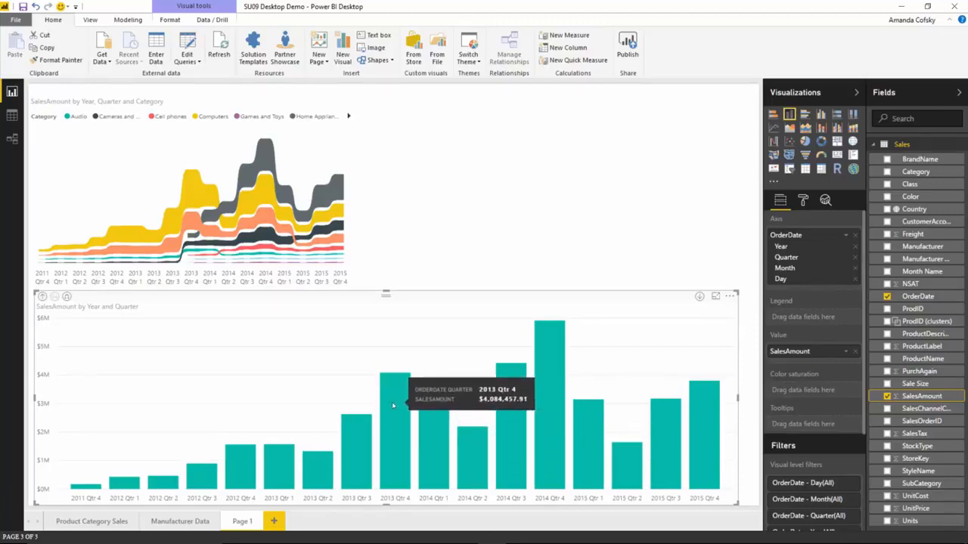
{"action": "right_click", "coordinate": [434, 427]}
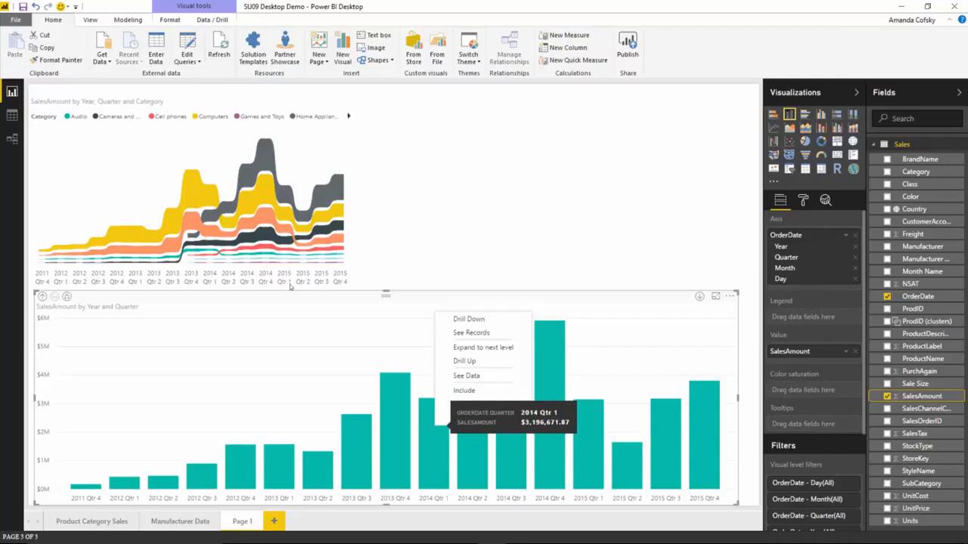
{"action": "mouse_move", "coordinate": [464, 420]}
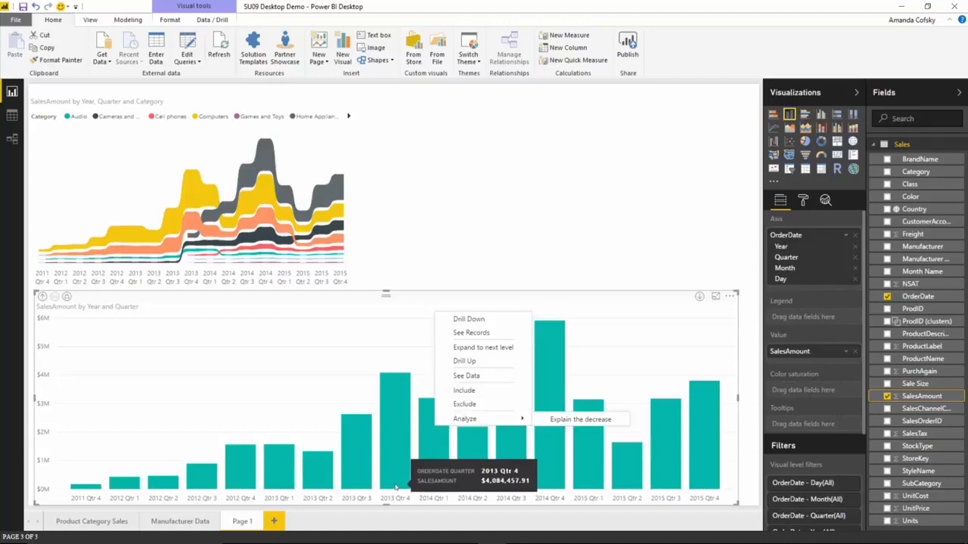
{"action": "left_click", "coordinate": [585, 421]}
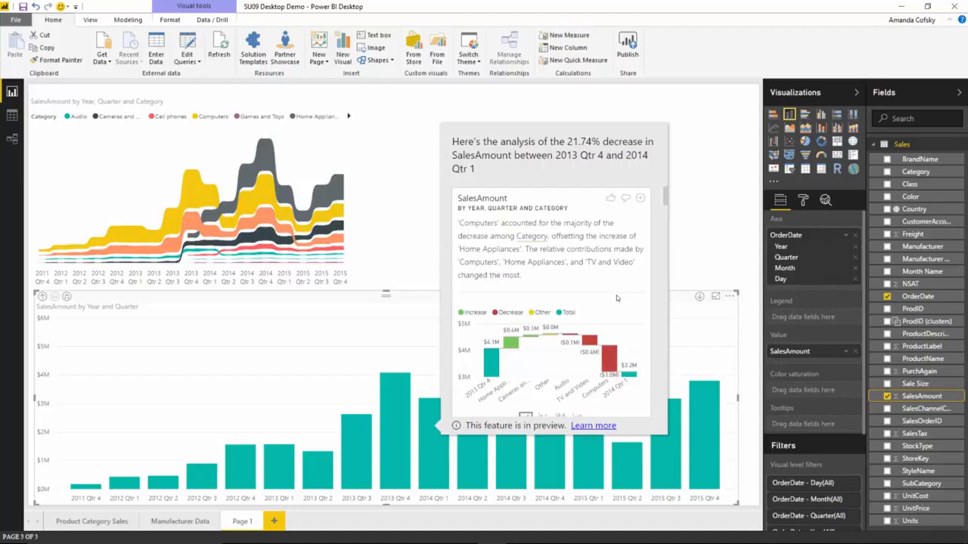
Look through the analysis insights explaining the SalesAmount decrease by category, subcategory and brand name
{"action": "scroll", "coordinate": [616, 294], "scroll_direction": "down", "scroll_amount": 5}
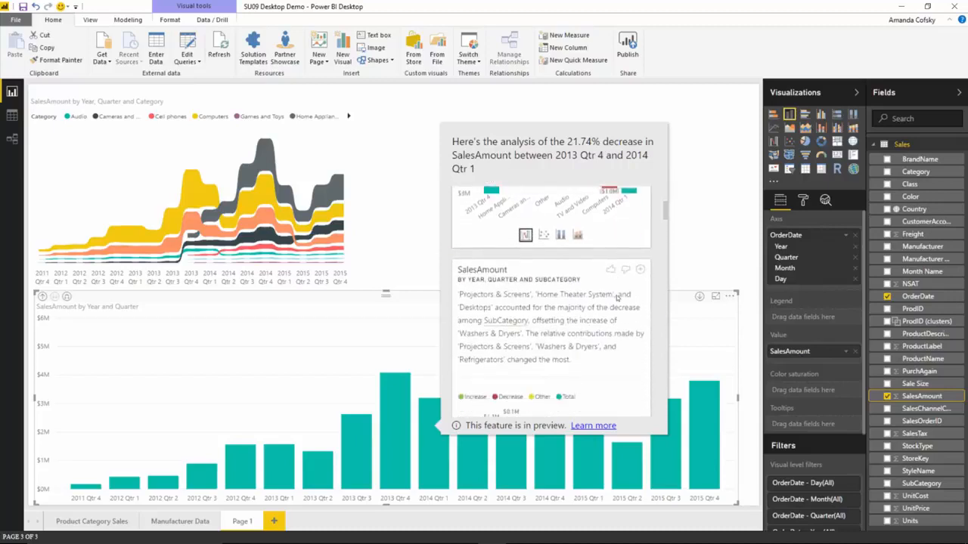
{"action": "scroll", "coordinate": [617, 295], "scroll_direction": "down", "scroll_amount": 5}
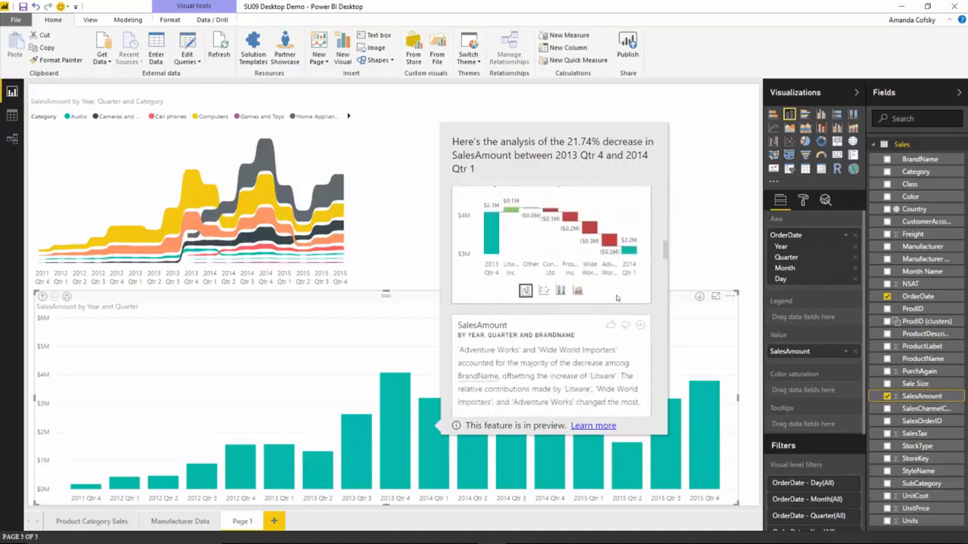
{"action": "mouse_move", "coordinate": [619, 297]}
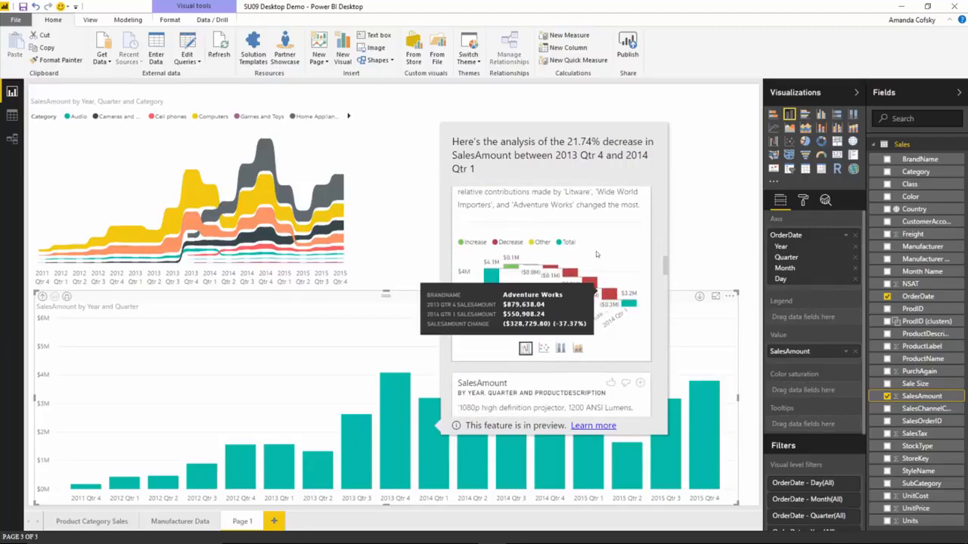
{"action": "scroll", "coordinate": [596, 251], "scroll_direction": "up", "scroll_amount": 5}
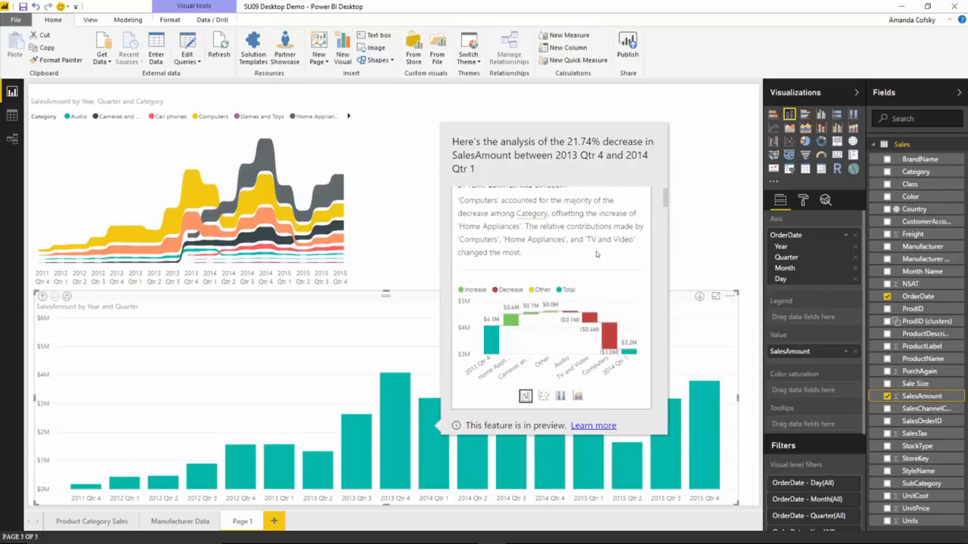
{"action": "scroll", "coordinate": [595, 251], "scroll_direction": "up", "scroll_amount": 1}
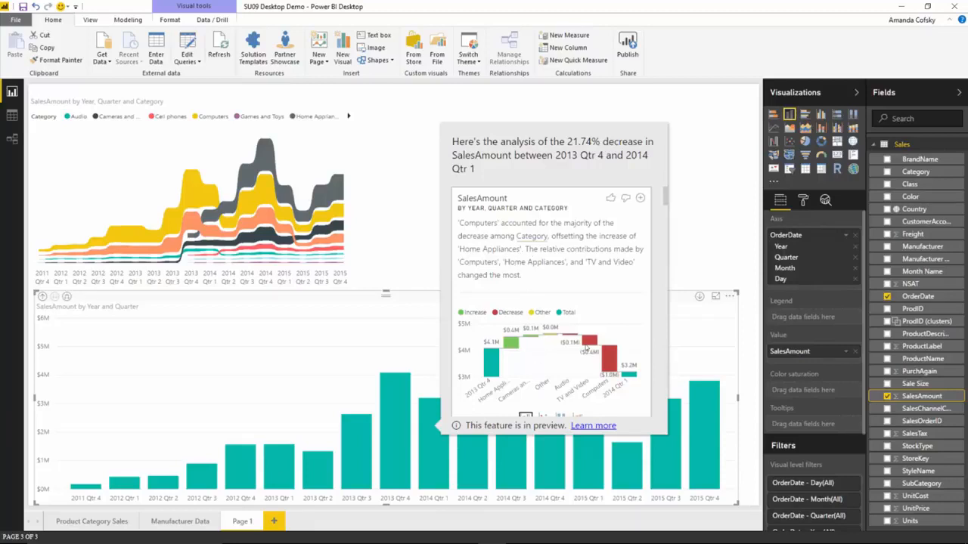
{"action": "scroll", "coordinate": [585, 345], "scroll_direction": "down", "scroll_amount": 1}
{"action": "scroll", "coordinate": [585, 345], "scroll_direction": "down", "scroll_amount": 3}
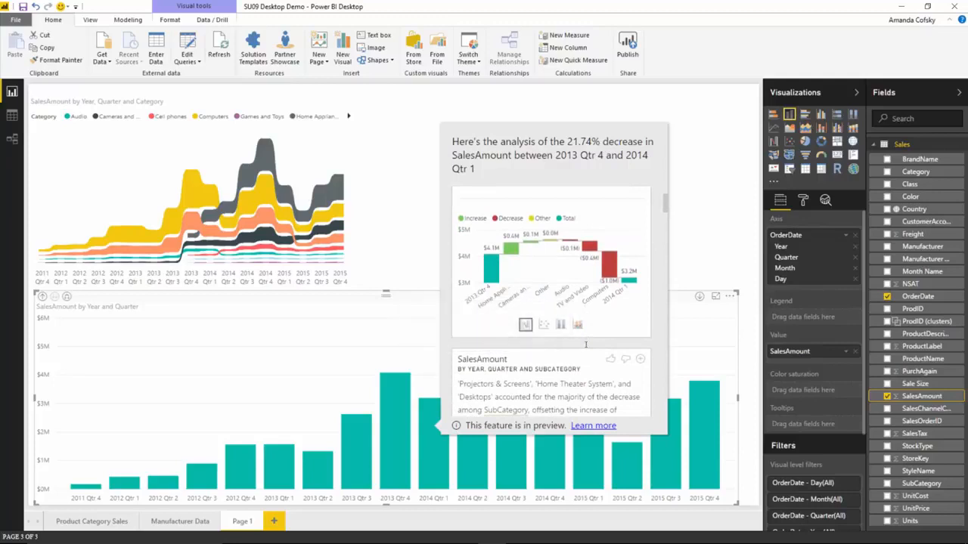
{"action": "scroll", "coordinate": [585, 347], "scroll_direction": "down", "scroll_amount": 3}
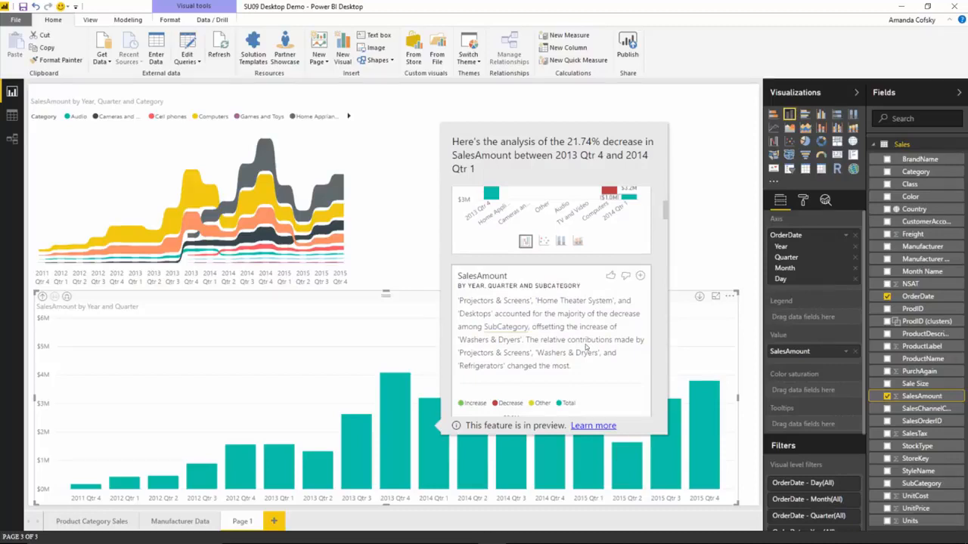
{"action": "scroll", "coordinate": [586, 347], "scroll_direction": "up", "scroll_amount": 3}
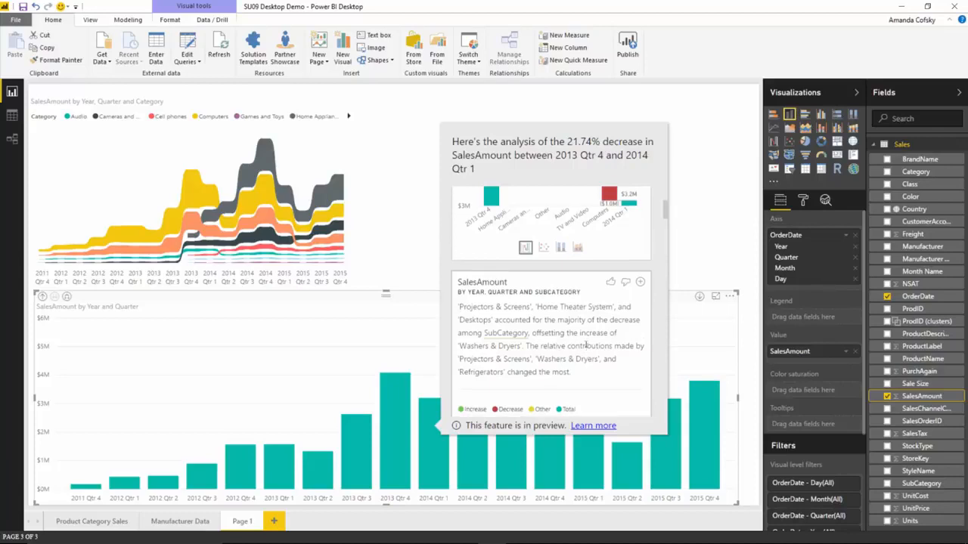
{"action": "mouse_move", "coordinate": [585, 343]}
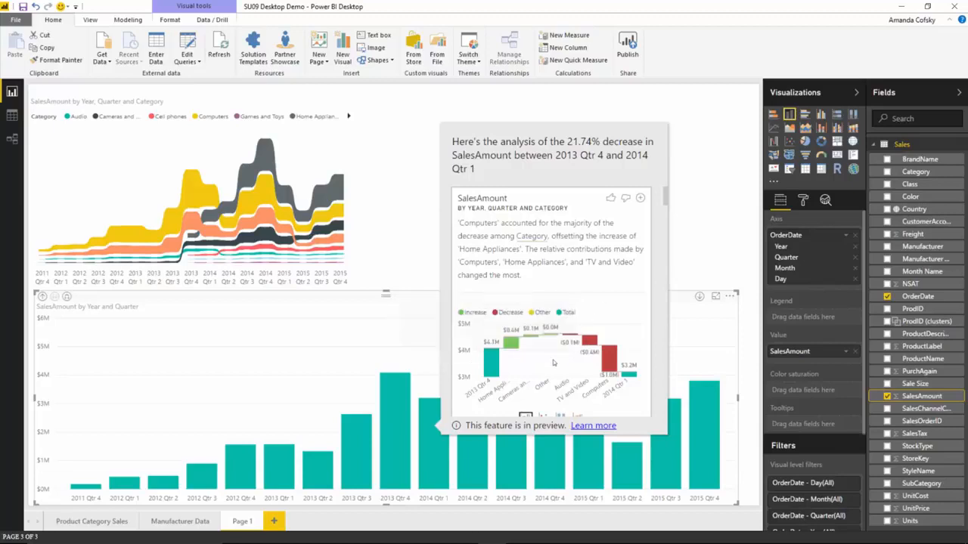
View the category insight as a scatter chart, 100% stacked column chart and ribbon chart, and return it to the waterfall chart
{"action": "scroll", "coordinate": [554, 364], "scroll_direction": "down", "scroll_amount": 1}
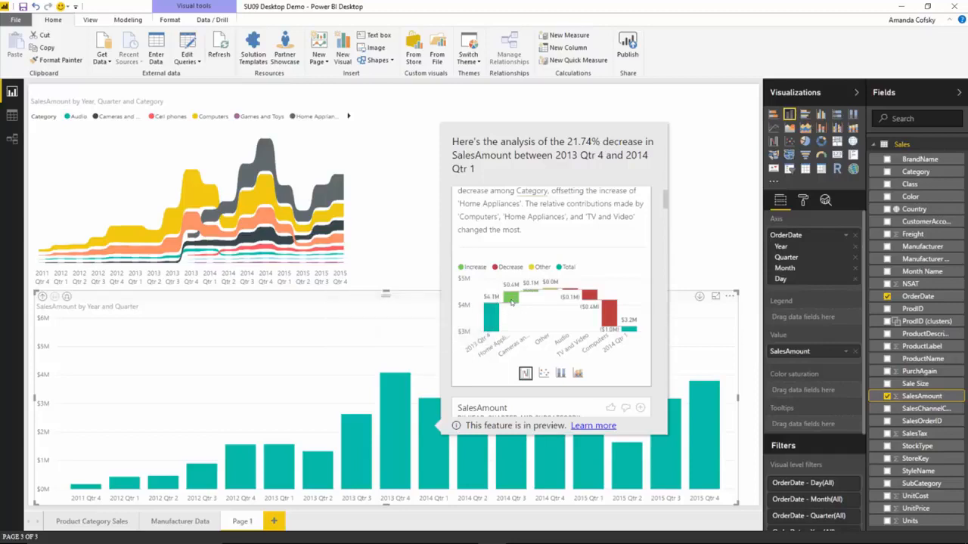
{"action": "mouse_move", "coordinate": [512, 300]}
{"action": "left_click", "coordinate": [544, 374]}
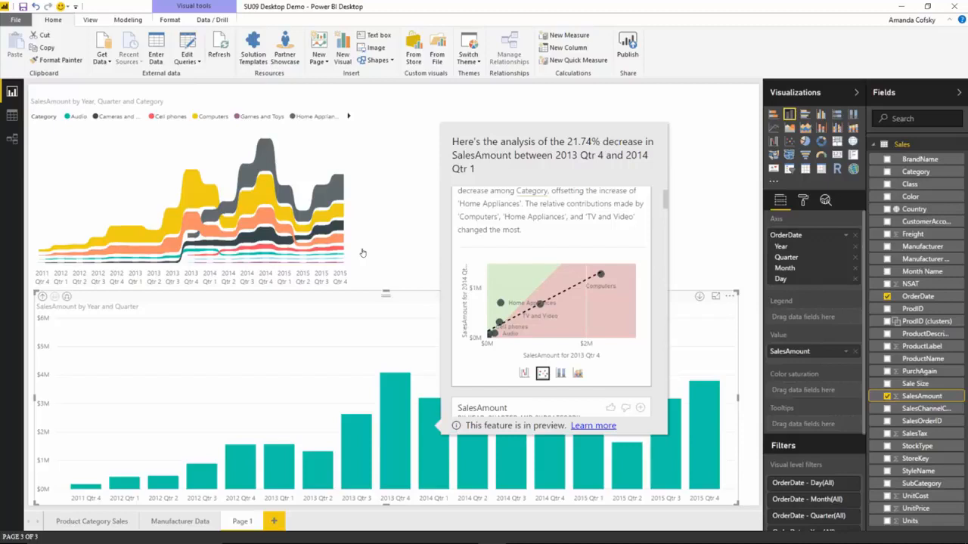
{"action": "left_click", "coordinate": [559, 372]}
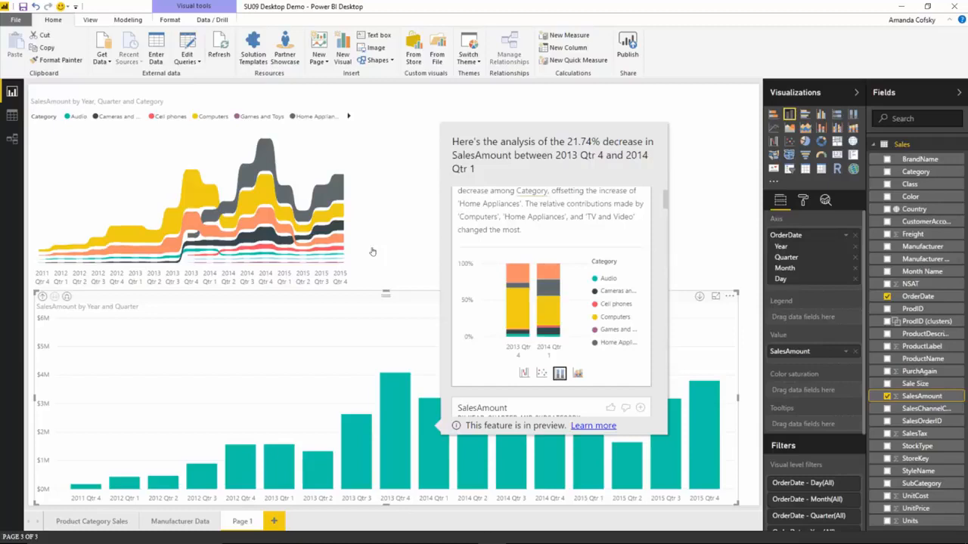
{"action": "left_click", "coordinate": [576, 372]}
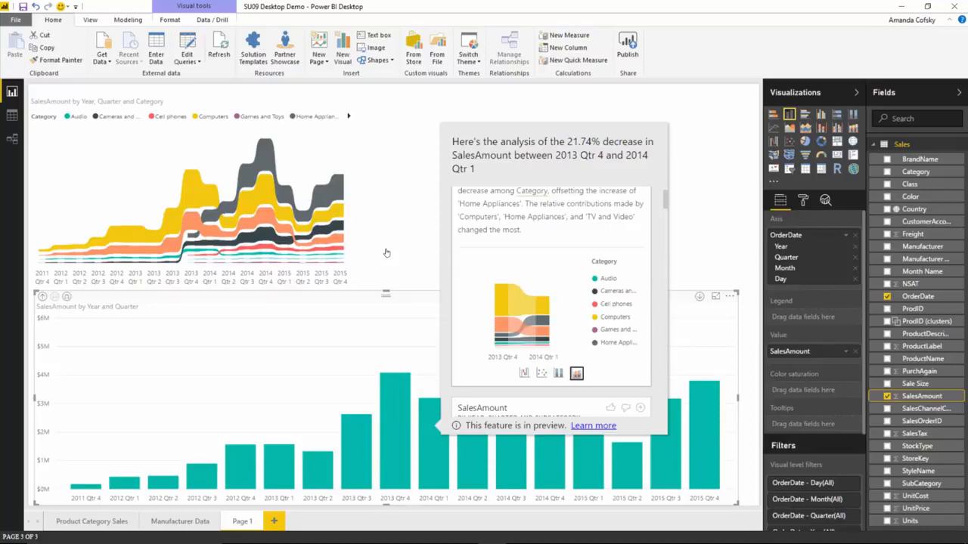
{"action": "left_click", "coordinate": [525, 373]}
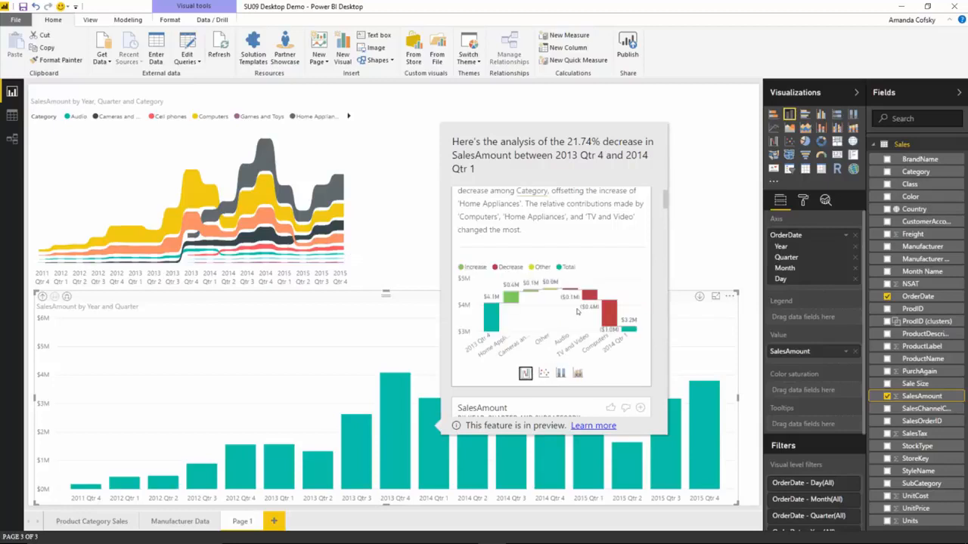
Check the feedback reasons for marking the category insight as not useful, without choosing one
{"action": "scroll", "coordinate": [578, 310], "scroll_direction": "up", "scroll_amount": 1}
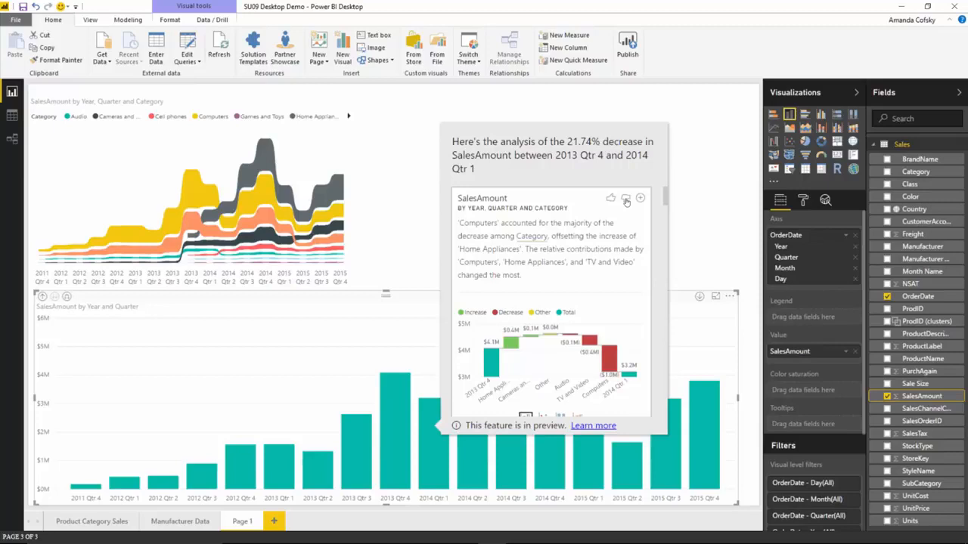
{"action": "left_click", "coordinate": [626, 200]}
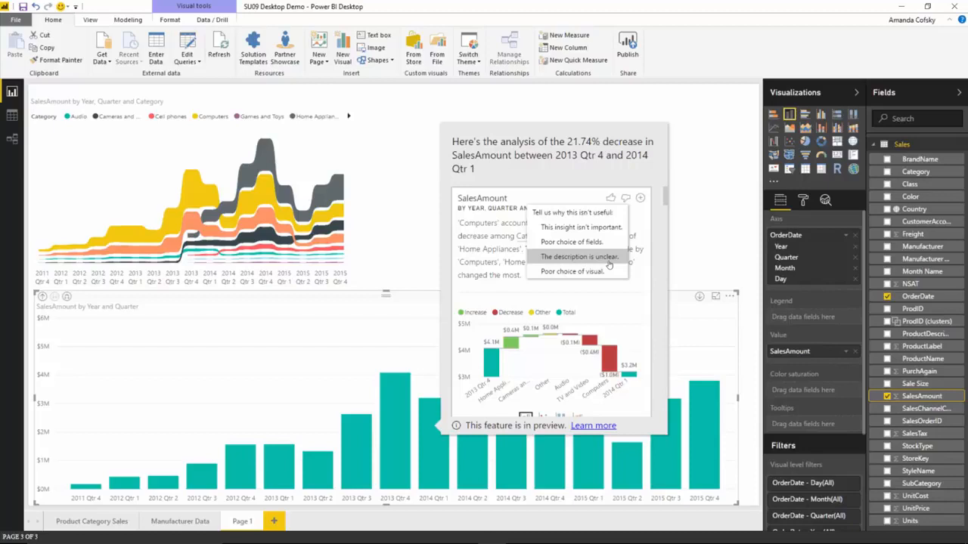
{"action": "left_click", "coordinate": [576, 195]}
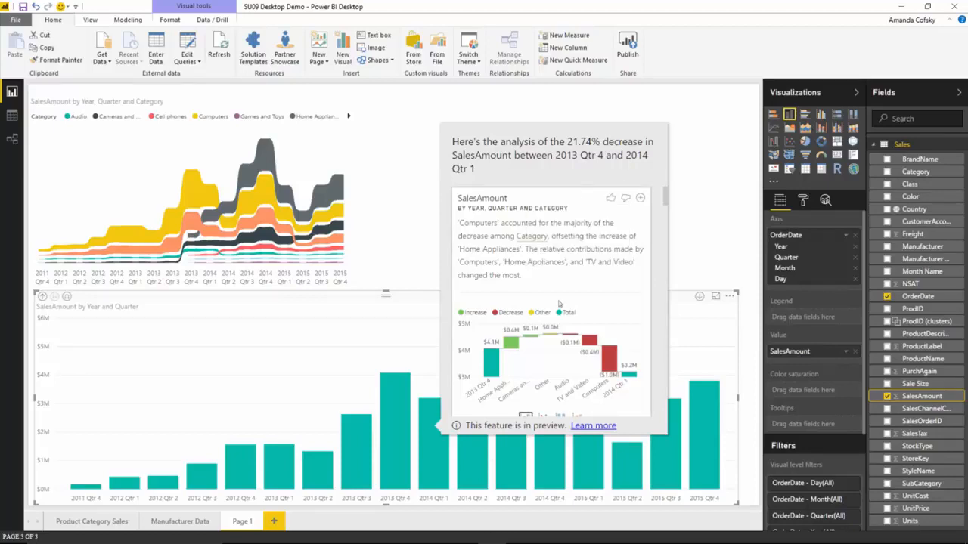
Add the category insight's waterfall chart to the report page, close the analysis, and check the chart's formatting options
{"action": "left_click", "coordinate": [639, 200]}
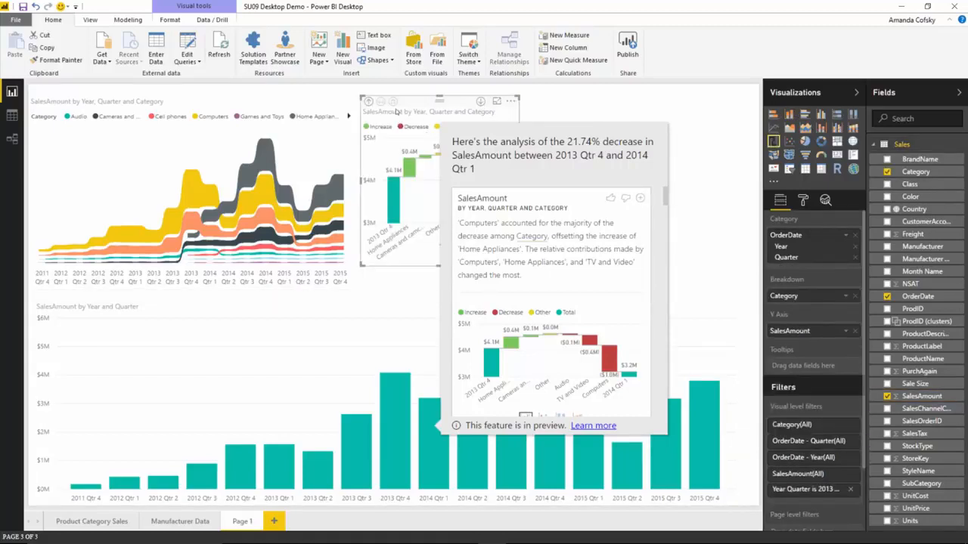
{"action": "left_click", "coordinate": [464, 103]}
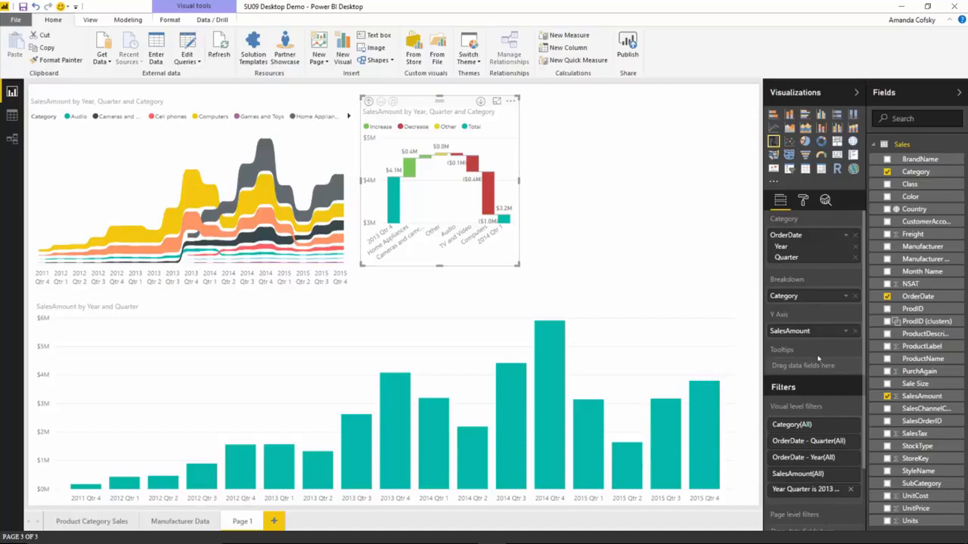
{"action": "left_click", "coordinate": [803, 202]}
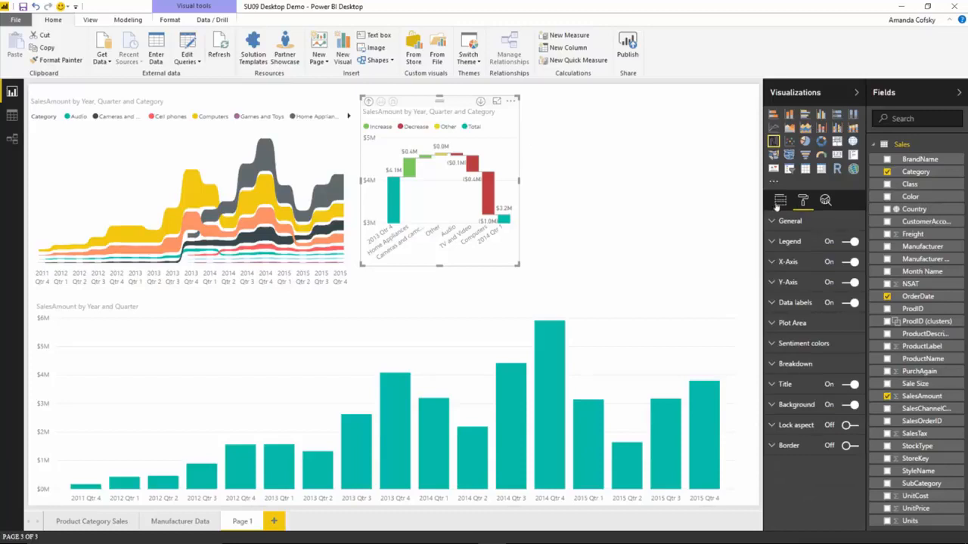
{"action": "left_click", "coordinate": [779, 203]}
Enlarge the waterfall chart and position it beside the ribbon chart, above the column chart
{"action": "left_click_drag", "start_coordinate": [520, 265], "coordinate": [586, 295]}
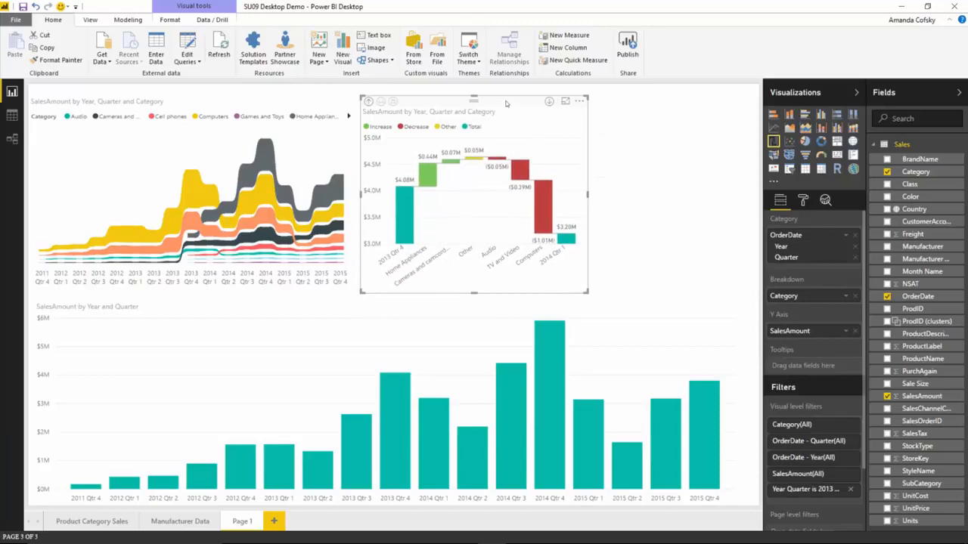
{"action": "left_click_drag", "start_coordinate": [507, 103], "coordinate": [503, 96]}
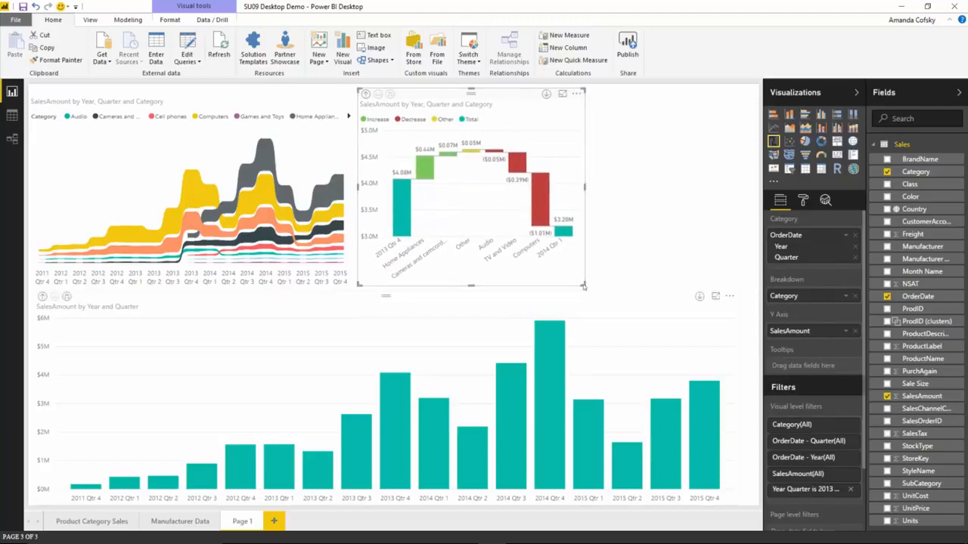
{"action": "left_click_drag", "start_coordinate": [583, 286], "coordinate": [583, 290]}
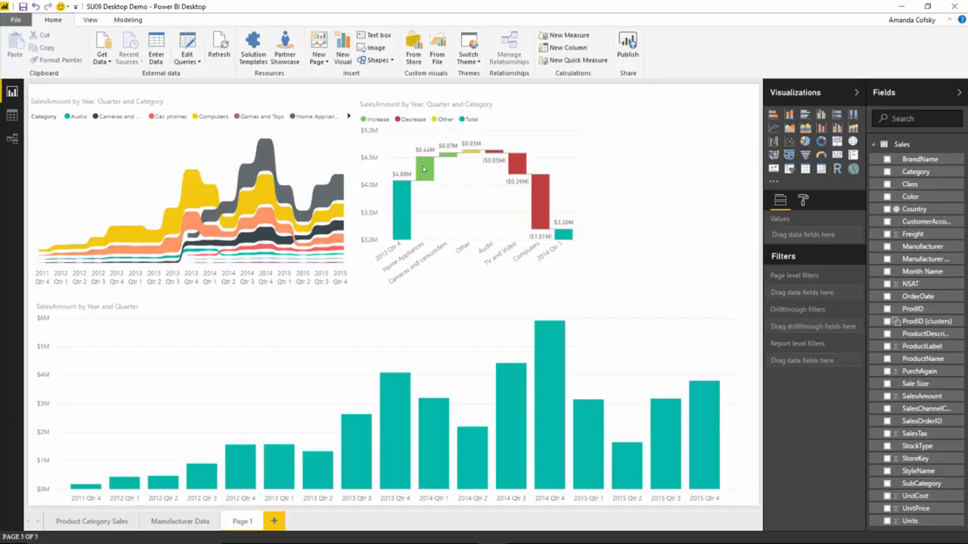
Switch to the presentation slide listing the new reporting and data connectivity features
{"action": "key", "text": "alt+Tab"}
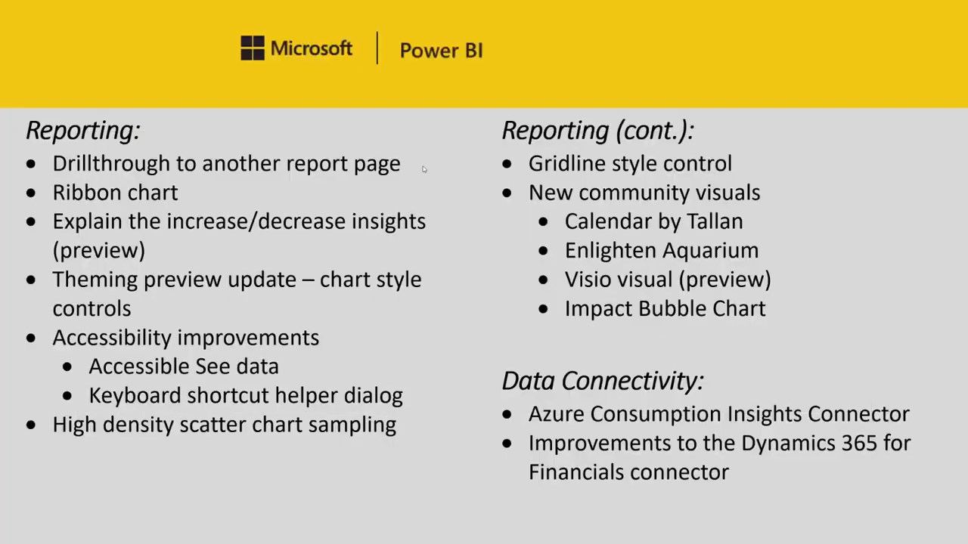
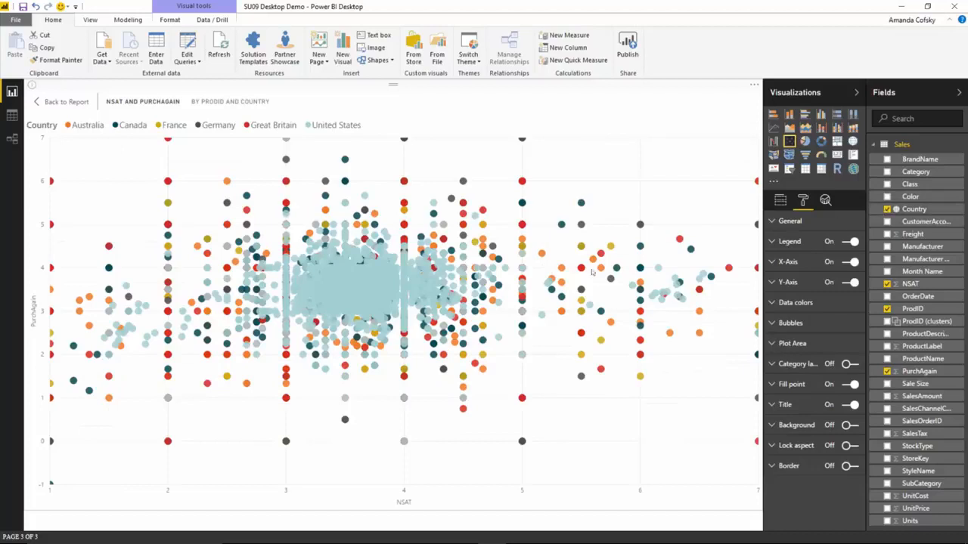
Turn off High Density Sampling on the NSAT and PurchAgain scatter chart to compare its points, and turn it back on
{"action": "mouse_move", "coordinate": [525, 303]}
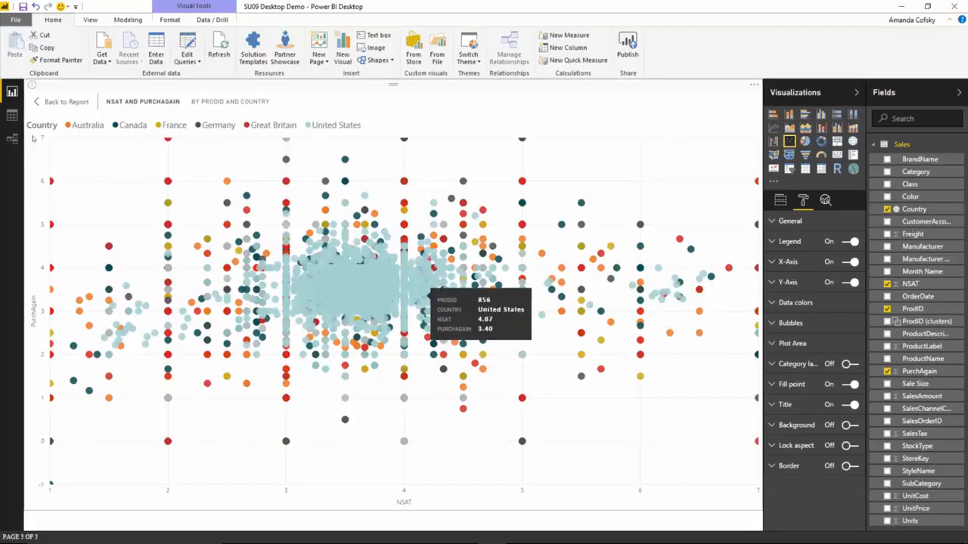
{"action": "mouse_move", "coordinate": [35, 89]}
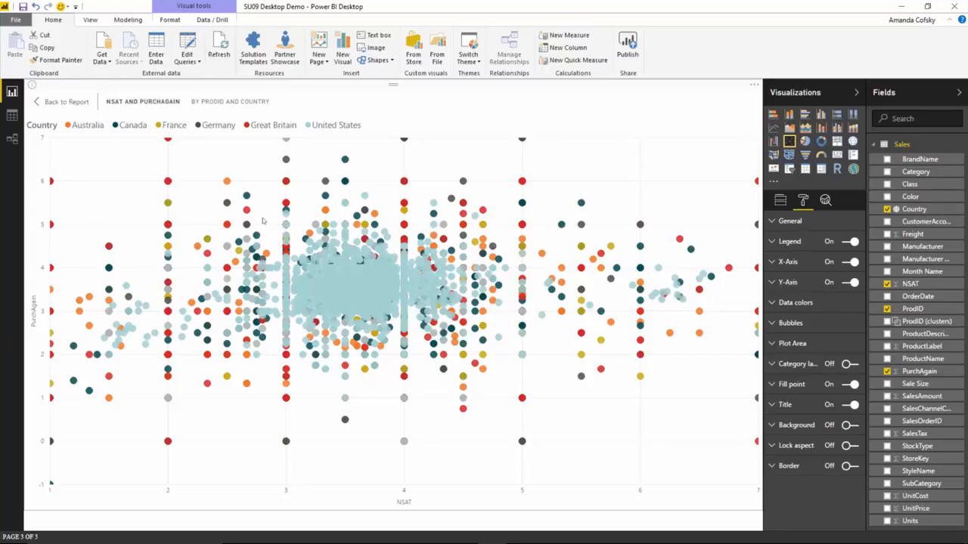
{"action": "mouse_move", "coordinate": [366, 216]}
{"action": "left_click", "coordinate": [802, 224]}
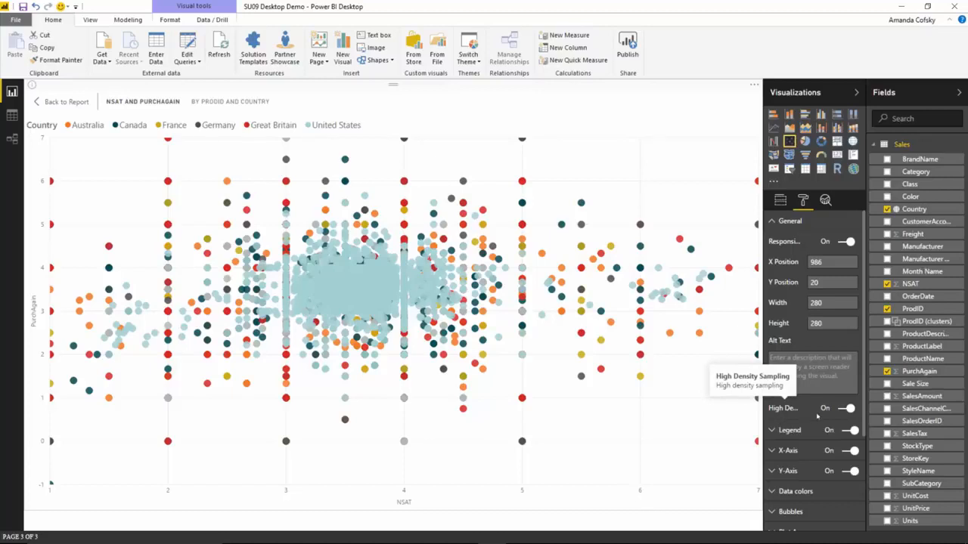
{"action": "left_click", "coordinate": [839, 412]}
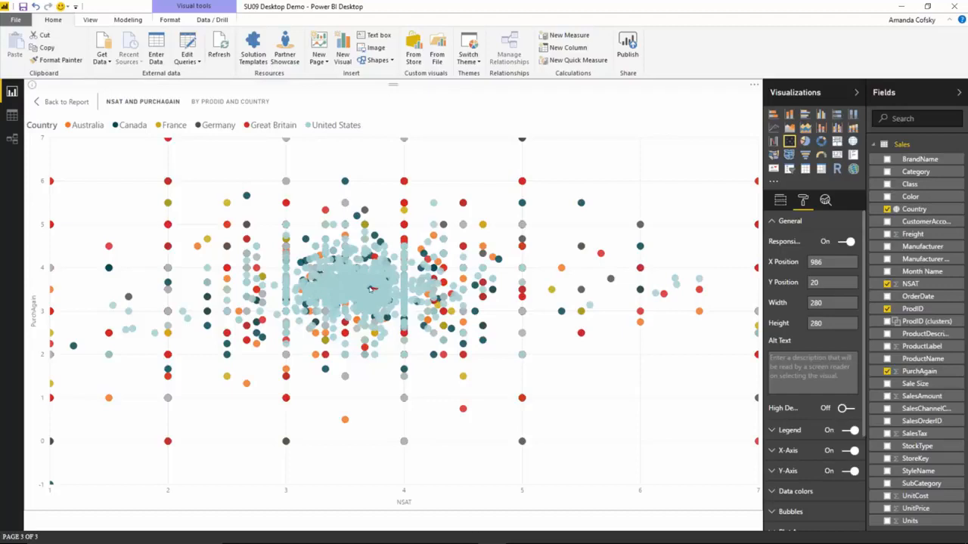
{"action": "mouse_move", "coordinate": [361, 287]}
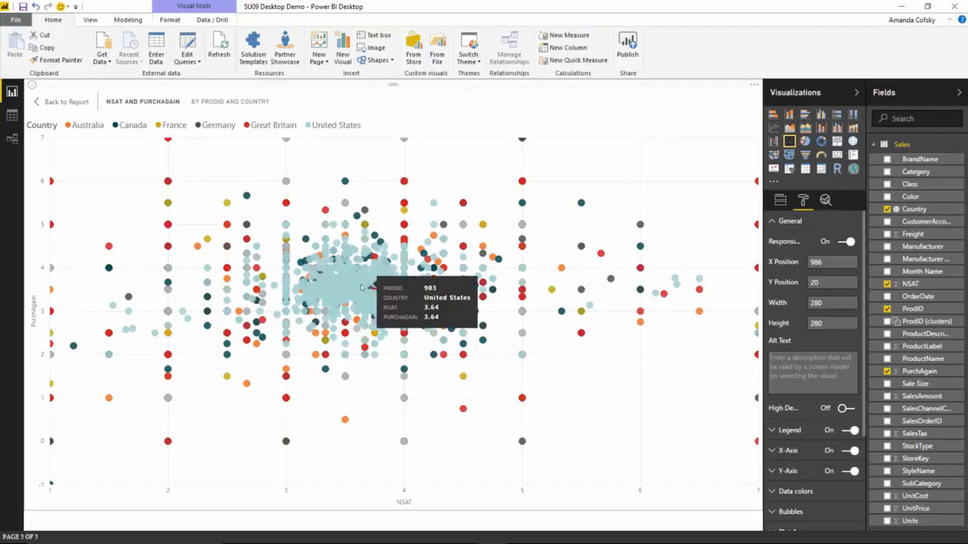
{"action": "left_click", "coordinate": [845, 408]}
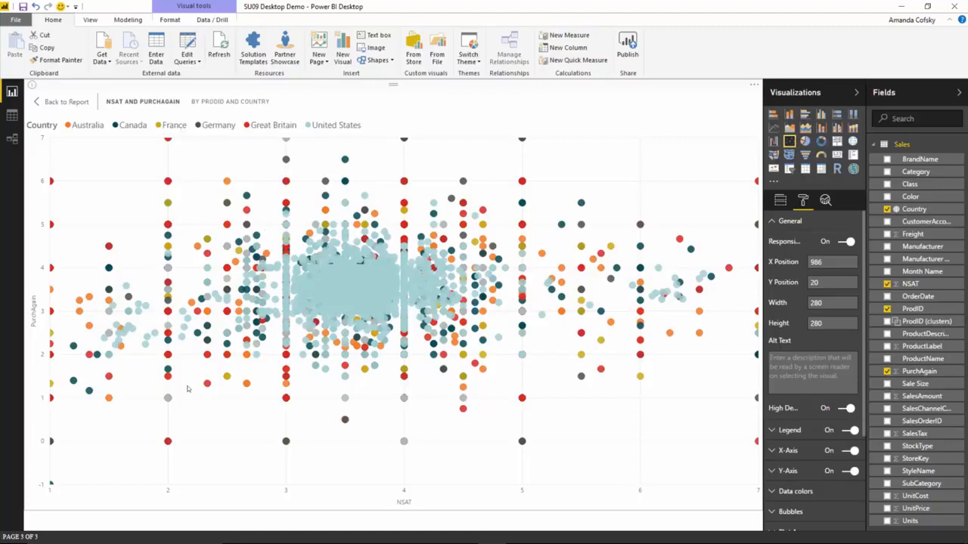
Leave the enlarged NSAT and PurchAgain scatter chart and return to the full report page
{"action": "mouse_move", "coordinate": [404, 301]}
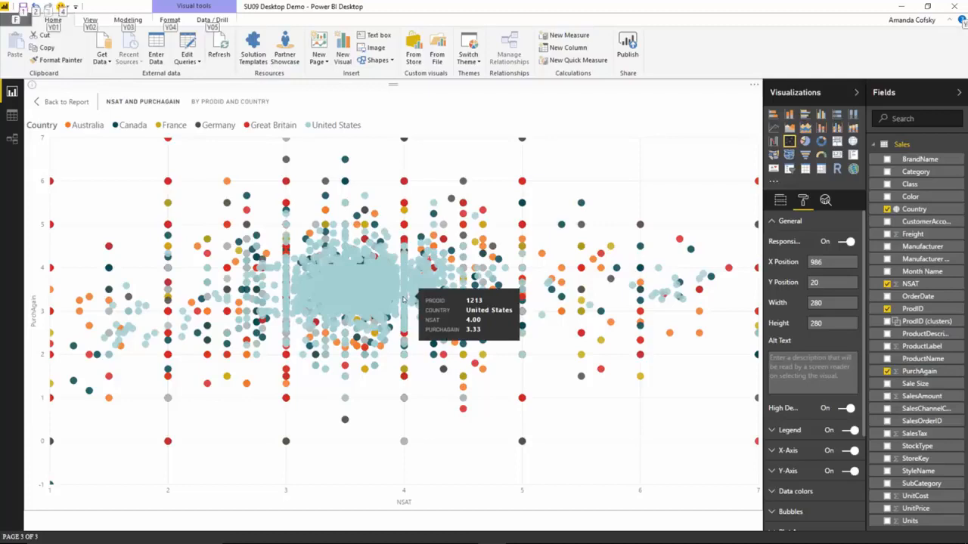
{"action": "left_click", "coordinate": [67, 101]}
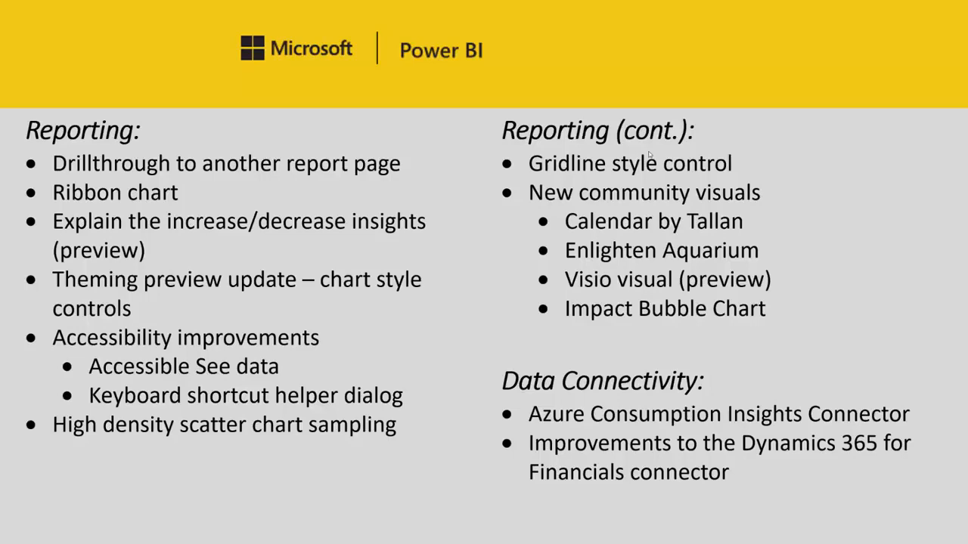
{"action": "key", "text": "alt+Tab"}
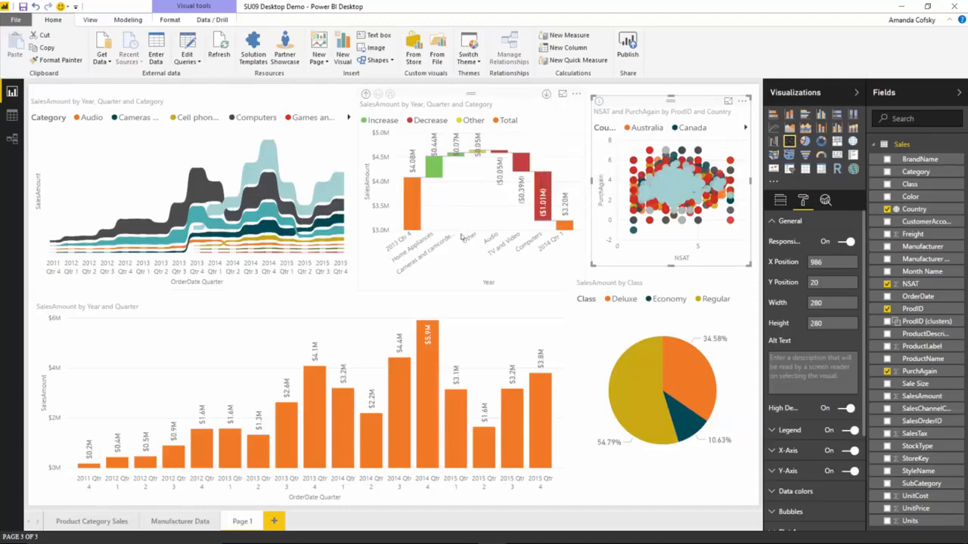
Turn the Y-axis gridlines of the SalesAmount by Year and Quarter column chart off and back on
{"action": "left_click", "coordinate": [376, 338]}
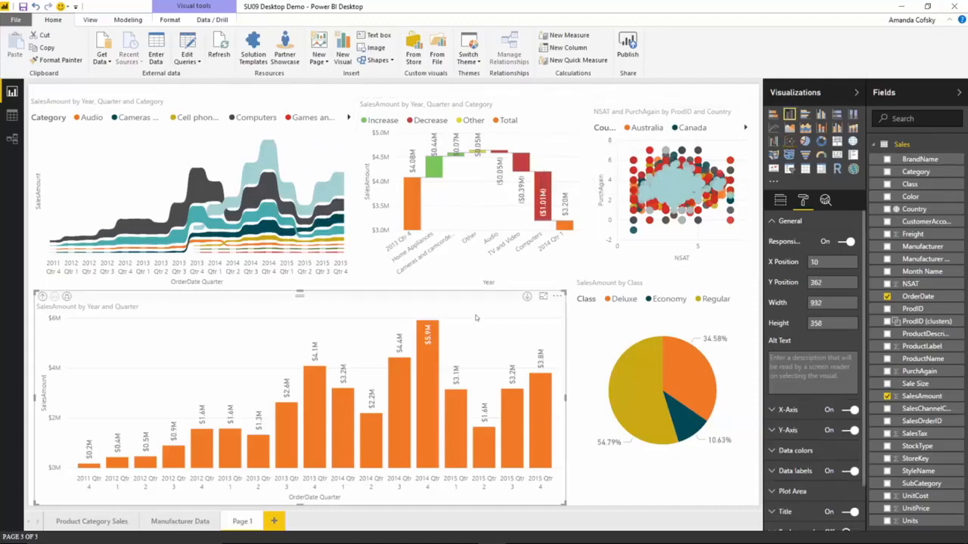
{"action": "left_click", "coordinate": [791, 222]}
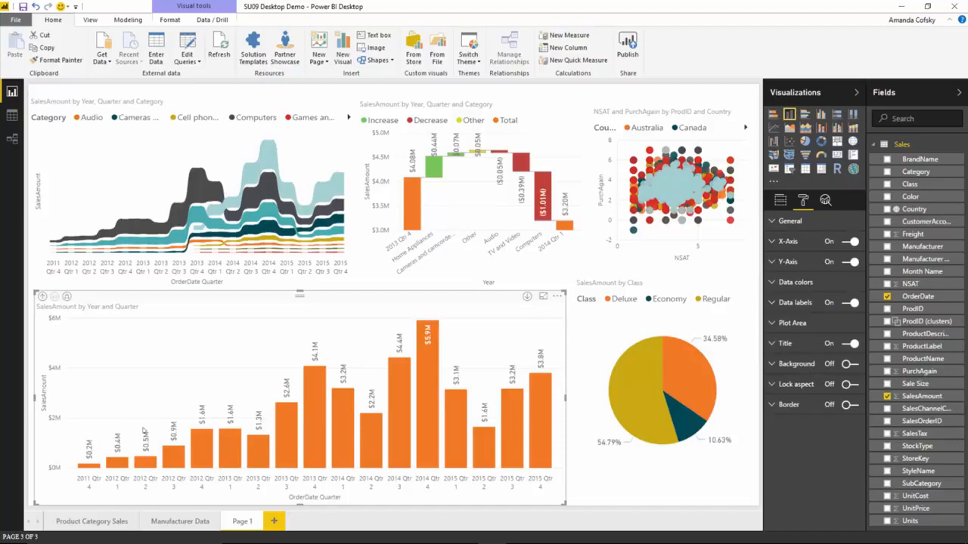
{"action": "left_click", "coordinate": [798, 265]}
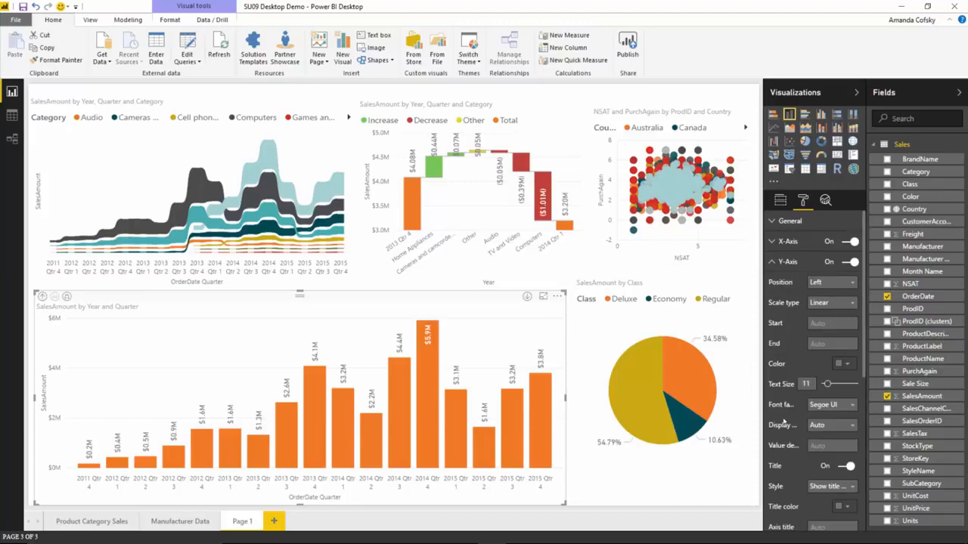
{"action": "scroll", "coordinate": [784, 421], "scroll_direction": "down", "scroll_amount": 6}
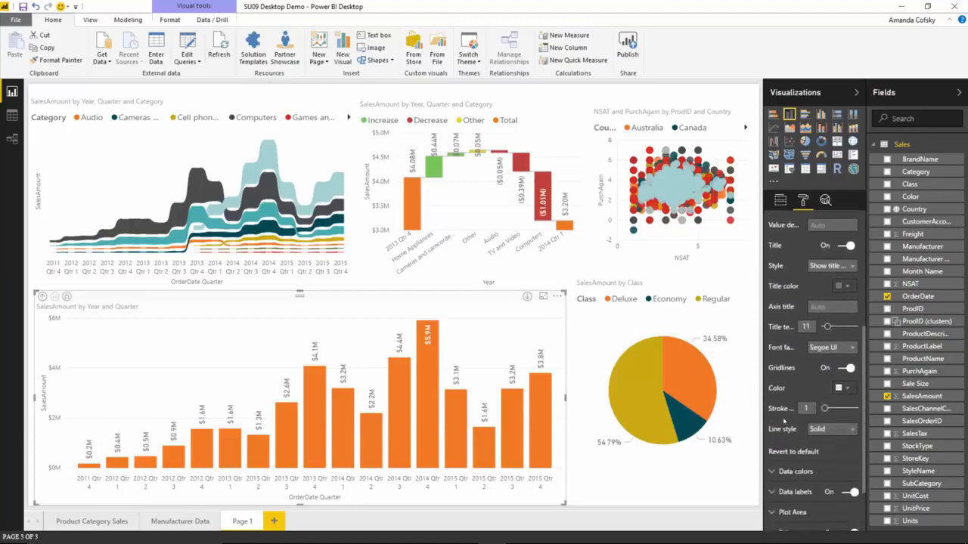
{"action": "scroll", "coordinate": [784, 421], "scroll_direction": "down", "scroll_amount": 3}
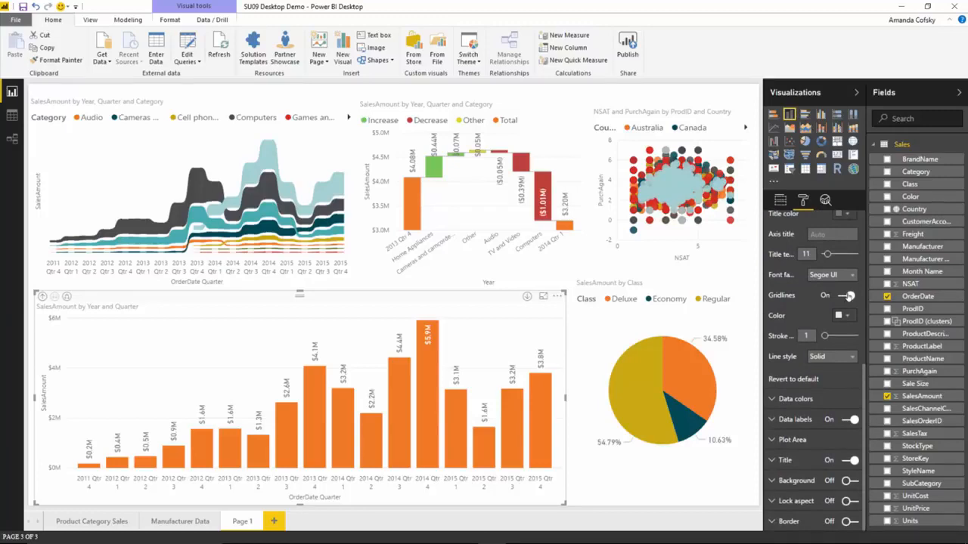
{"action": "left_click", "coordinate": [849, 296]}
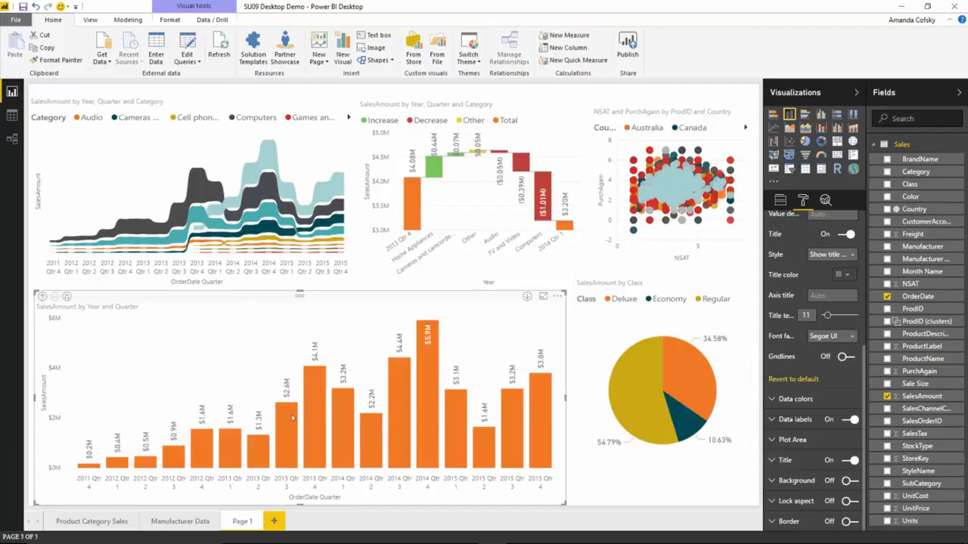
{"action": "left_click", "coordinate": [846, 356]}
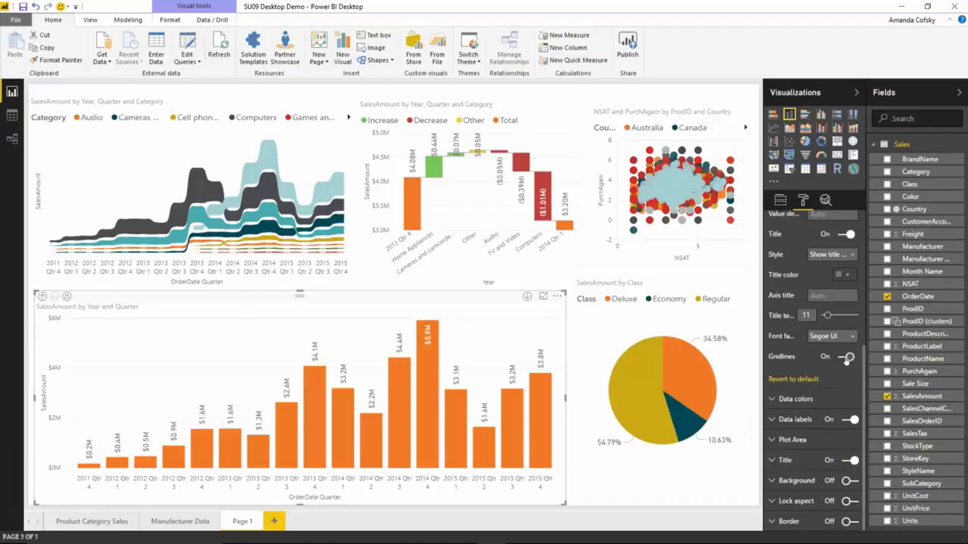
Color the column chart's Y-axis gridlines purple and set their line style to Dashed
{"action": "scroll", "coordinate": [824, 350], "scroll_direction": "down", "scroll_amount": 1}
{"action": "left_click", "coordinate": [842, 340]}
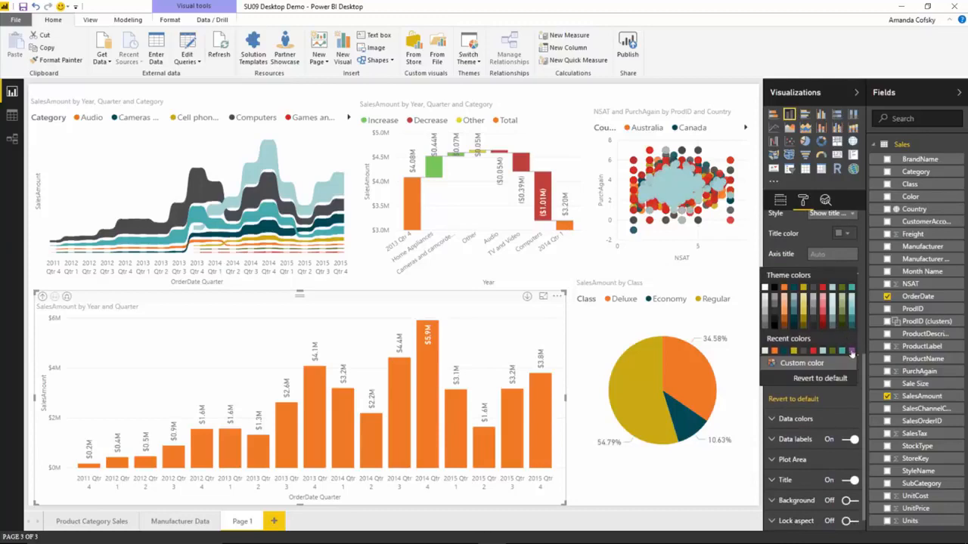
{"action": "left_click", "coordinate": [851, 353]}
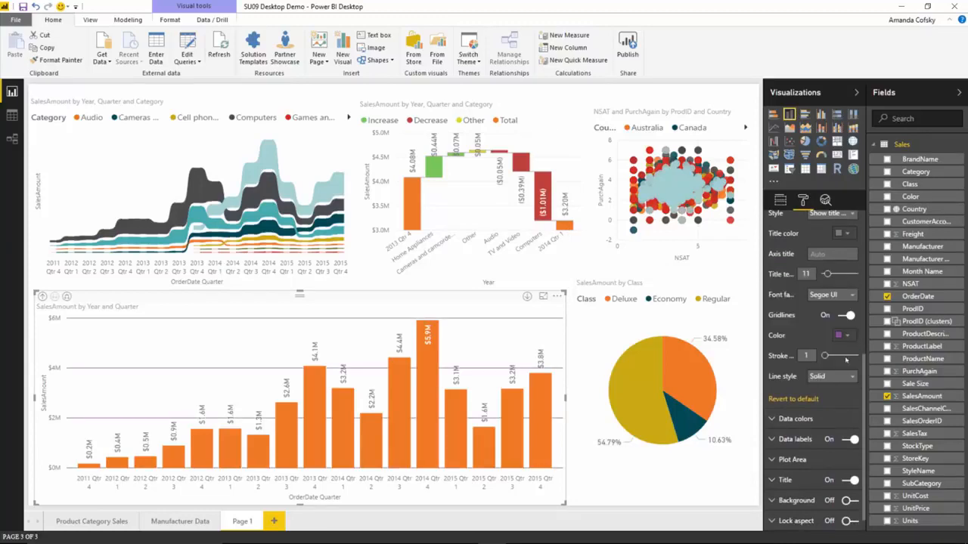
{"action": "mouse_move", "coordinate": [825, 355]}
{"action": "left_mouse_down"}
{"action": "mouse_move", "coordinate": [862, 361]}
{"action": "mouse_move", "coordinate": [808, 367]}
{"action": "left_mouse_up"}
{"action": "left_click", "coordinate": [818, 380]}
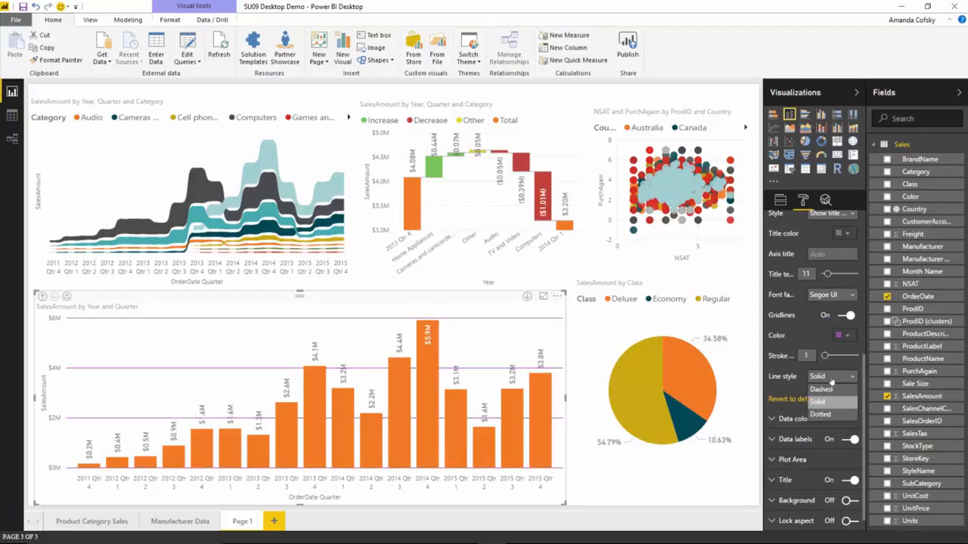
{"action": "left_click", "coordinate": [821, 389]}
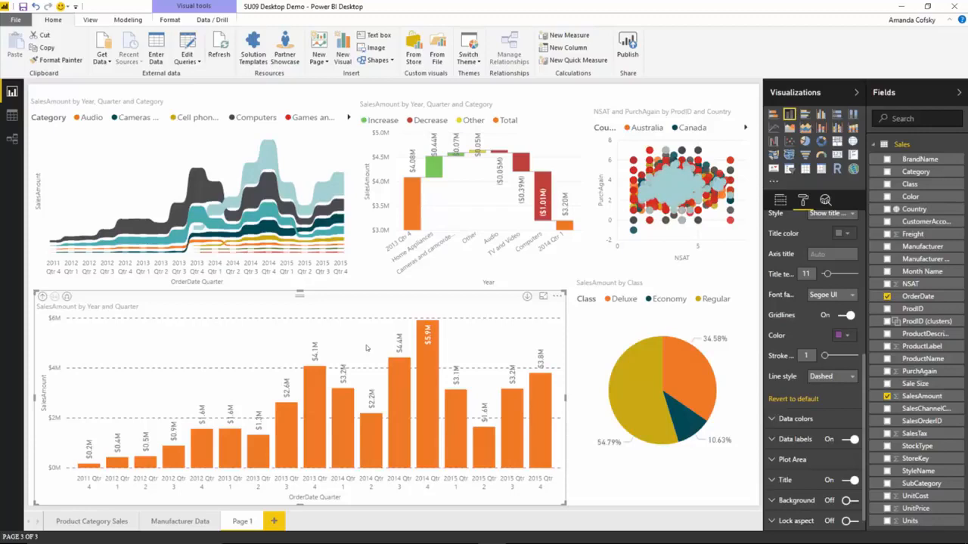
Turn off the column chart's Y-axis gridlines and switch to the CalendarVisualTallan report
{"action": "left_click", "coordinate": [843, 316]}
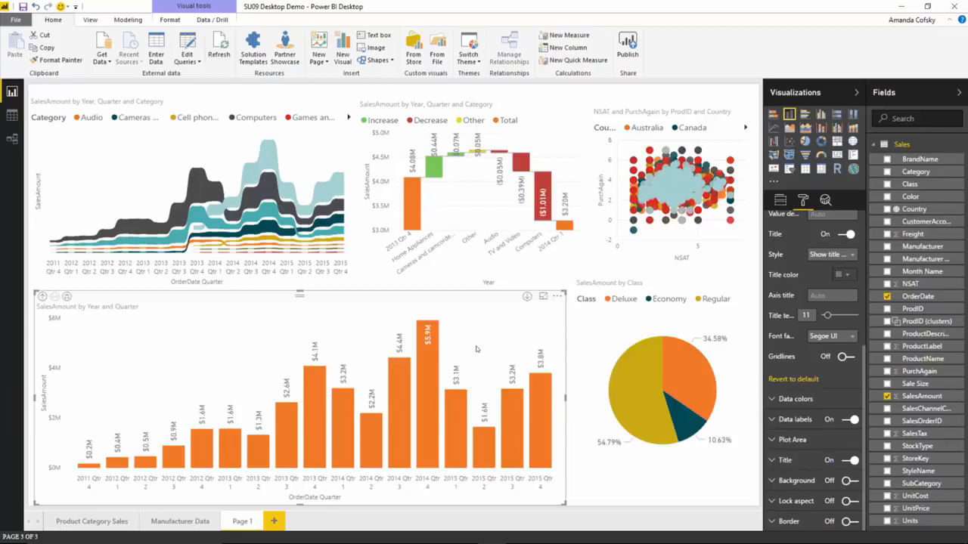
{"action": "key", "text": "alt+Tab"}
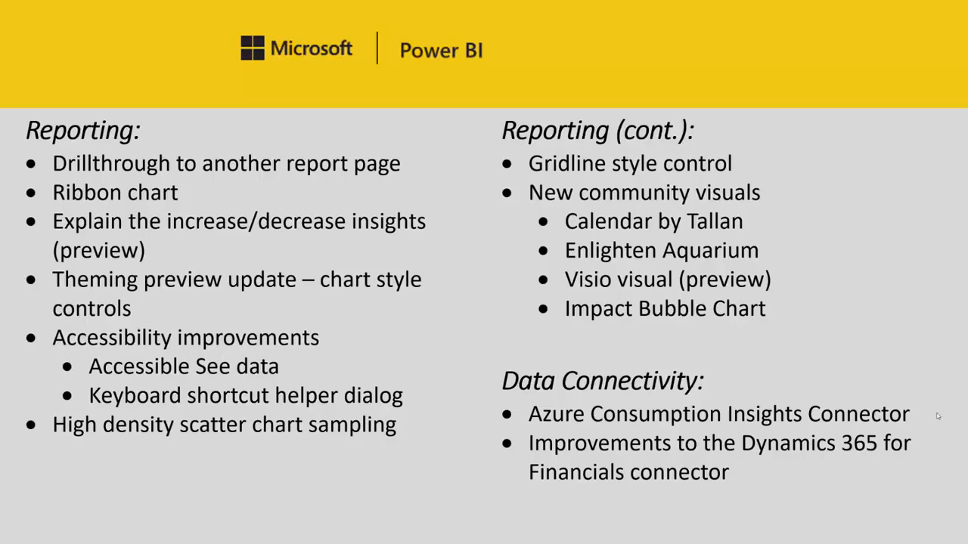
{"action": "key", "text": "alt+Tab"}
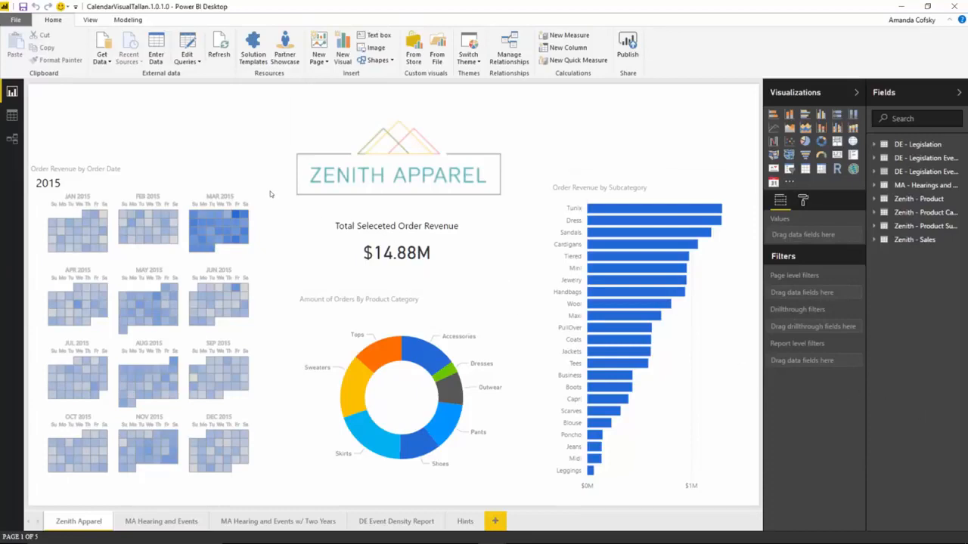
Set the cell fill of the Order Revenue by Order Date calendar to the green theme color
{"action": "left_click", "coordinate": [157, 192]}
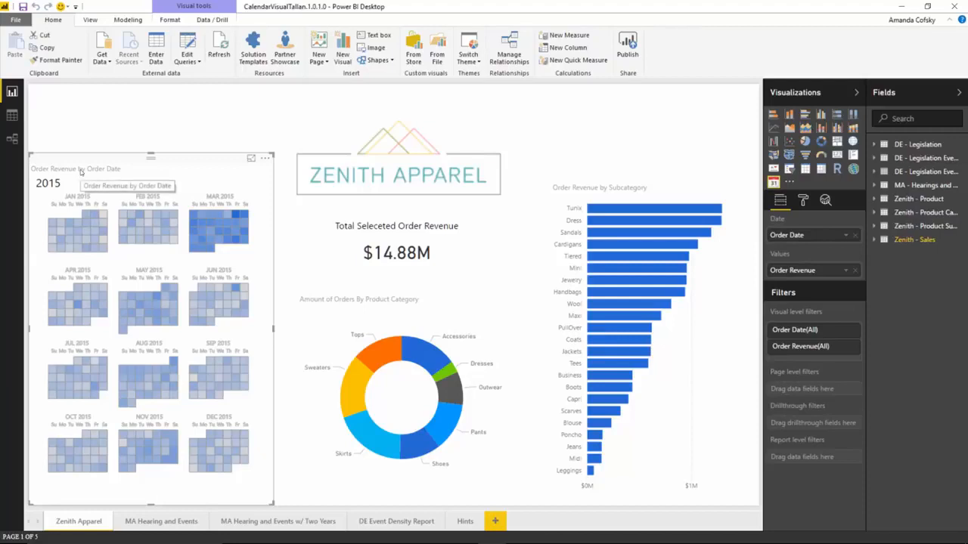
{"action": "mouse_move", "coordinate": [90, 225]}
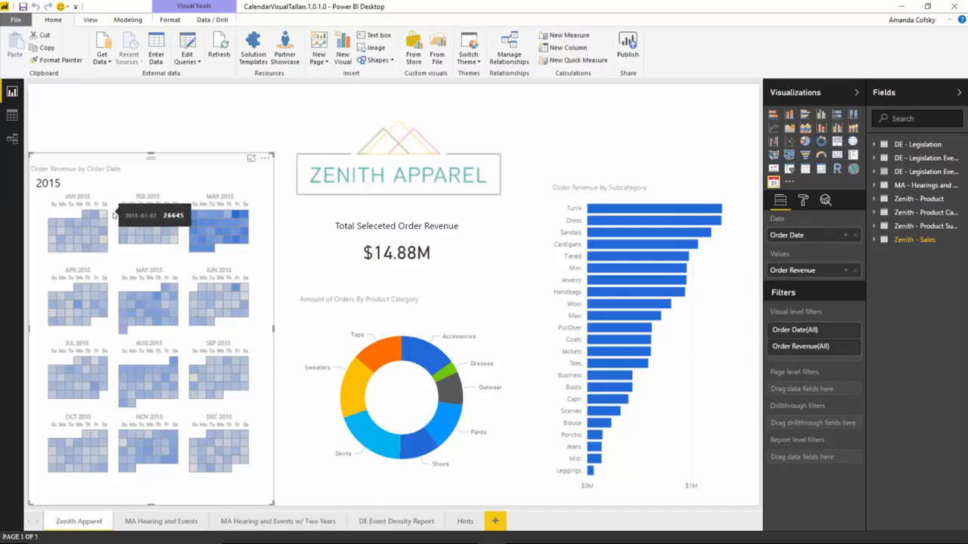
{"action": "mouse_move", "coordinate": [233, 214]}
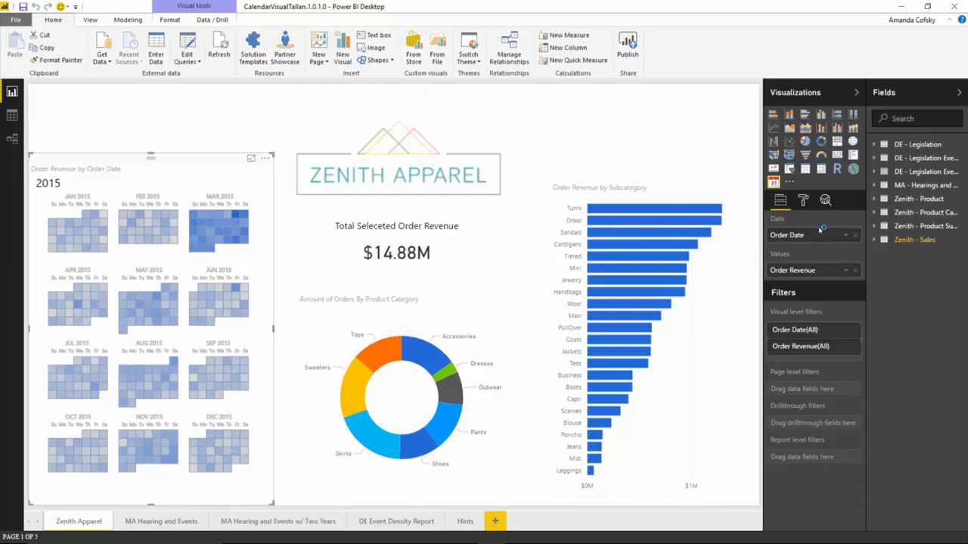
{"action": "left_click", "coordinate": [804, 201]}
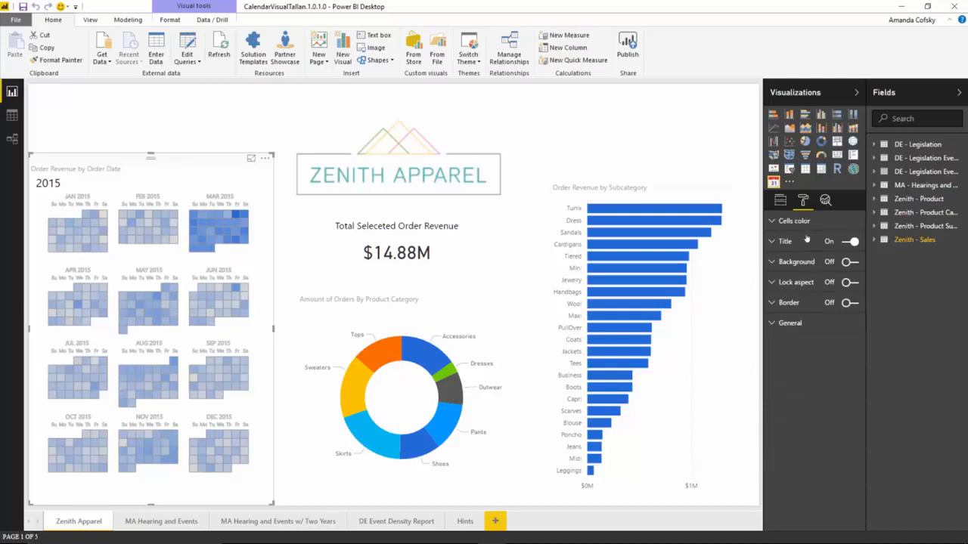
{"action": "left_click", "coordinate": [806, 223]}
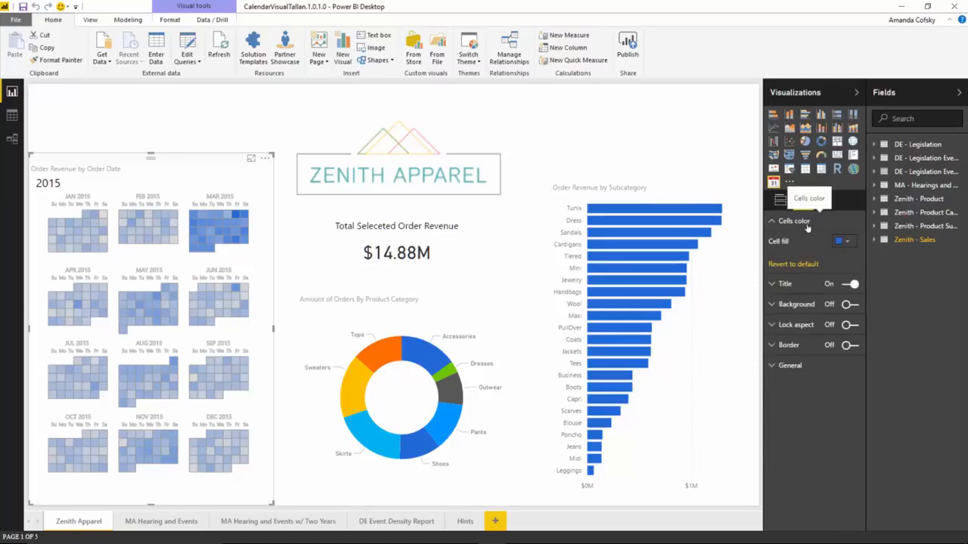
{"action": "left_click", "coordinate": [841, 242]}
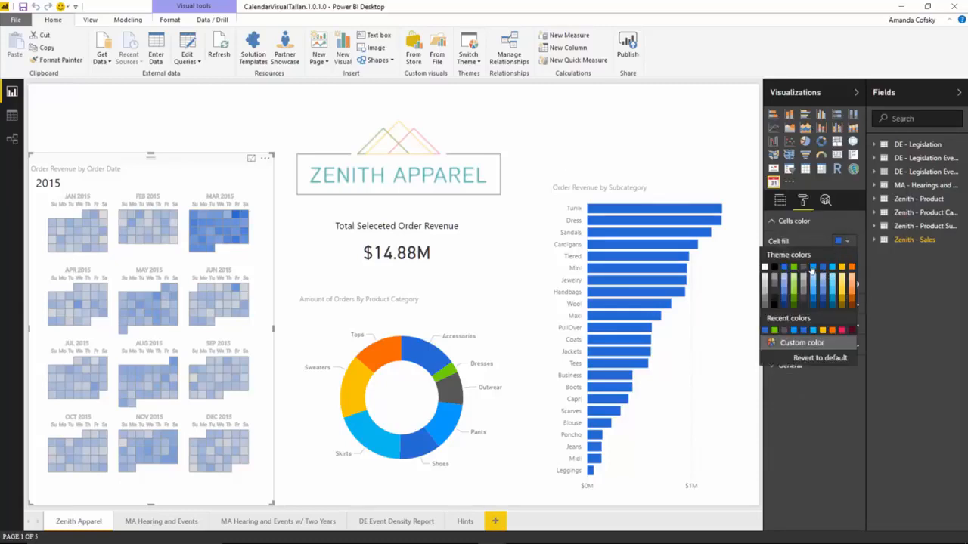
{"action": "left_click", "coordinate": [794, 268]}
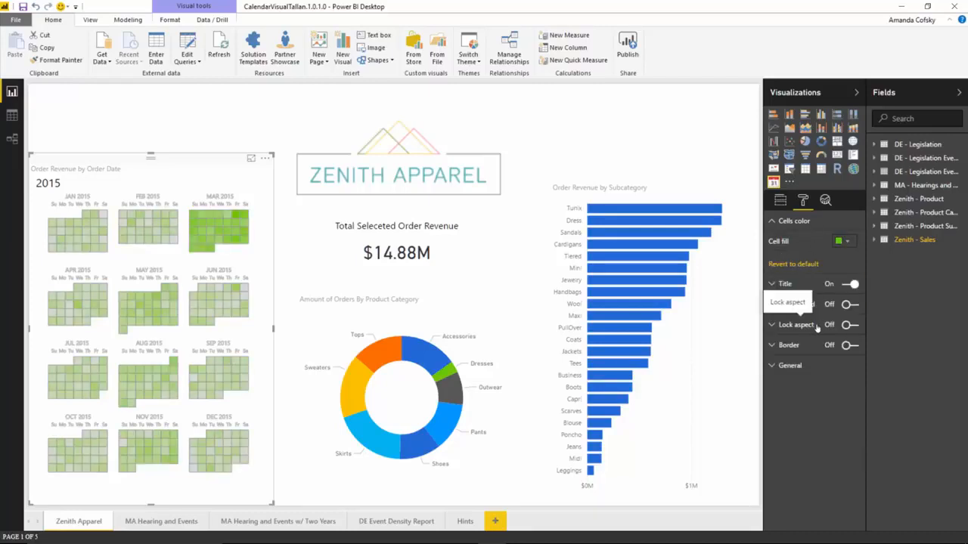
{"action": "left_click", "coordinate": [792, 220]}
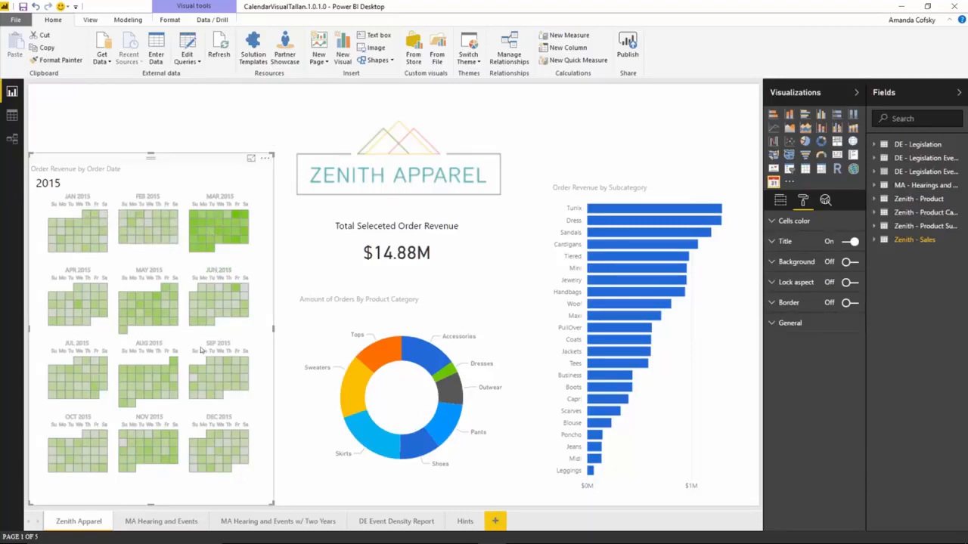
Drill into March 2015 on the calendar to view its daily revenue, and go back up to the full year
{"action": "mouse_move", "coordinate": [157, 428]}
{"action": "left_click", "coordinate": [217, 199]}
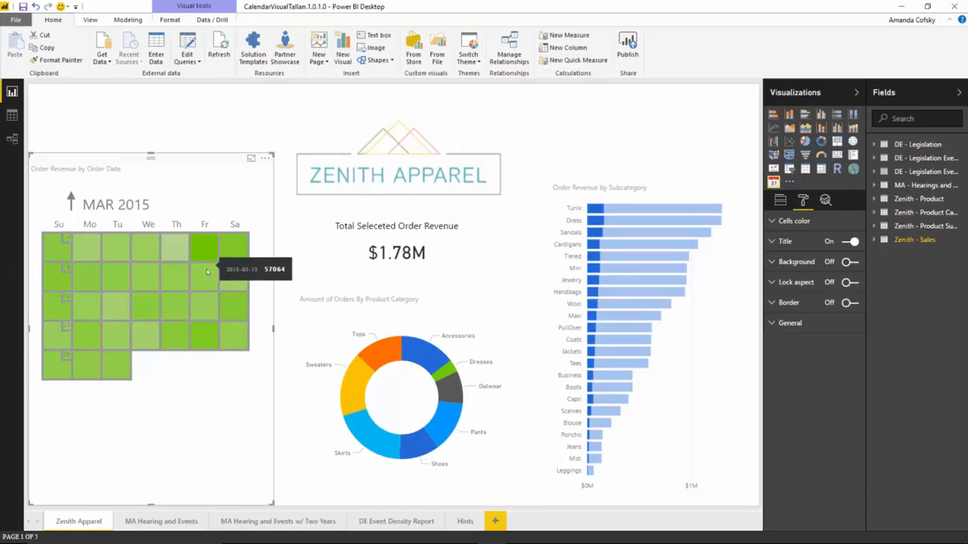
{"action": "left_click", "coordinate": [71, 203]}
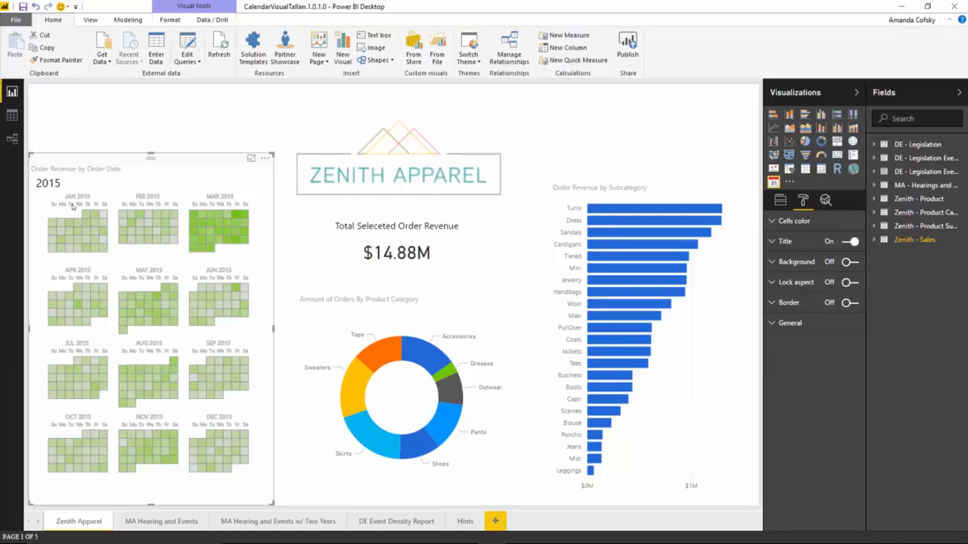
In the EnlightenAquarium report, highlight Germany's fish in the Sales in Units by Country aquarium and clear the highlight
{"action": "key", "text": "alt+Tab"}
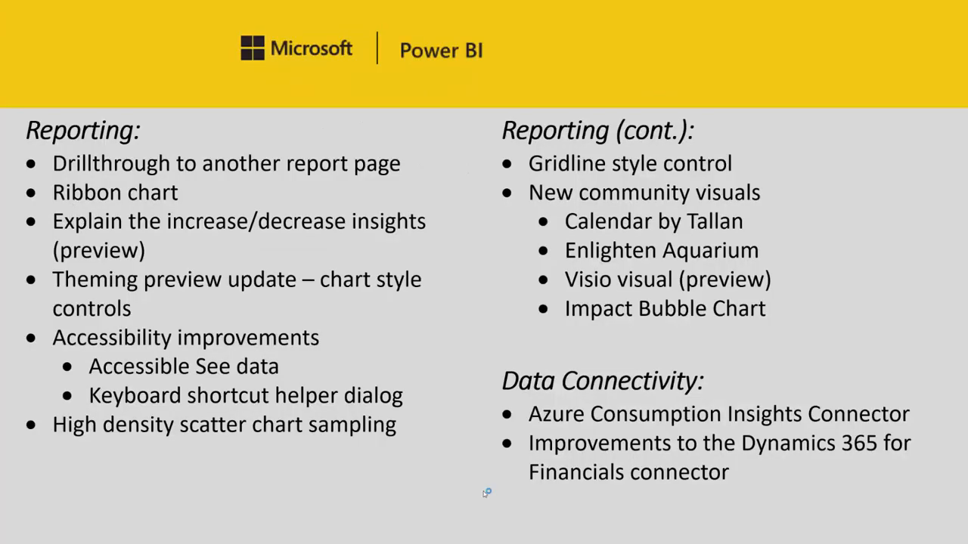
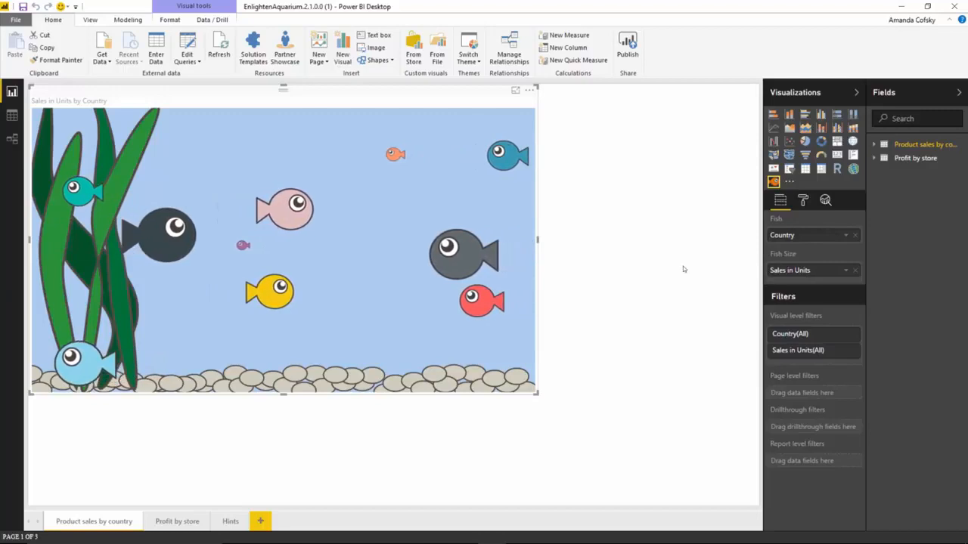
{"action": "left_click", "coordinate": [803, 200]}
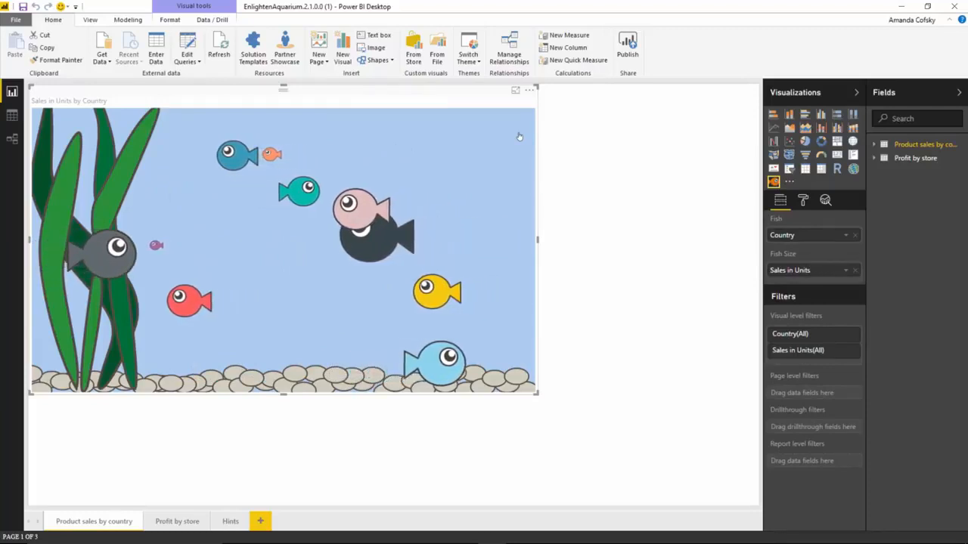
{"action": "left_click", "coordinate": [416, 289]}
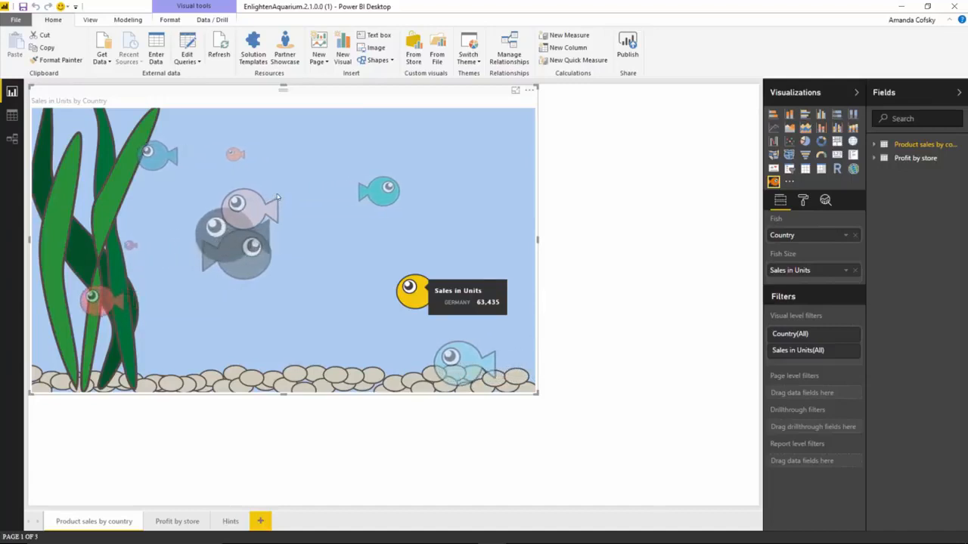
{"action": "left_click", "coordinate": [278, 197]}
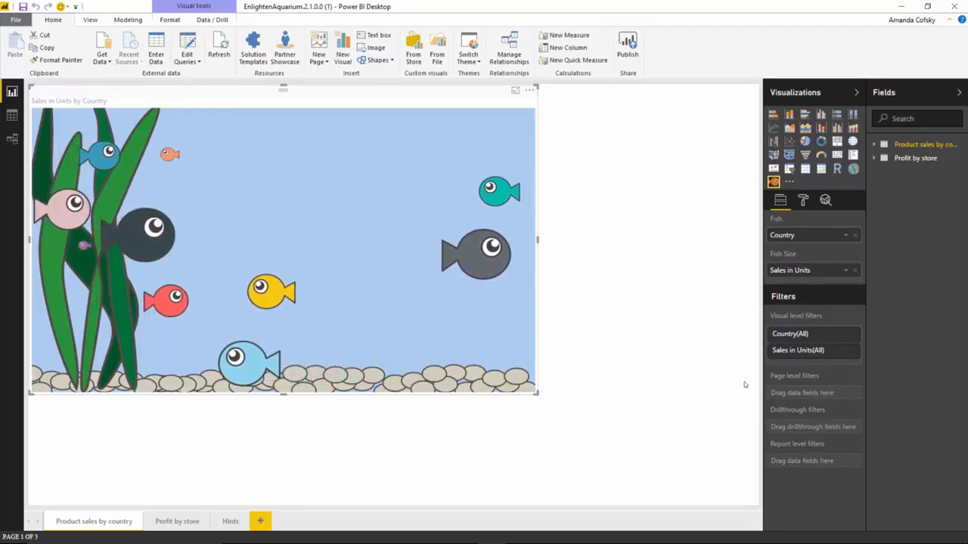
Switch to the Visio.1.5.0.0 report showing the Facility Monitoring page
{"action": "key", "text": "alt+Tab"}
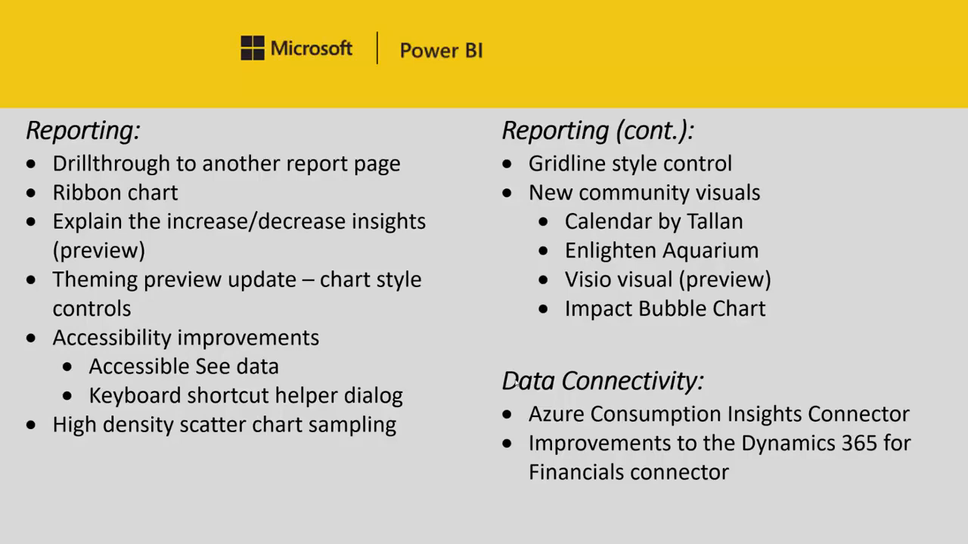
{"action": "key", "text": "alt+Tab"}
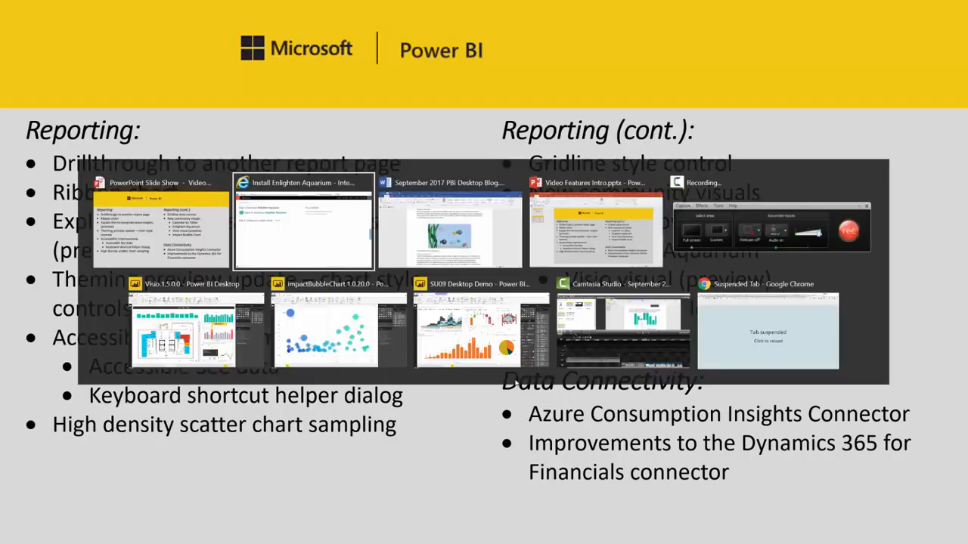
{"action": "key", "text": "alt+Tab"}
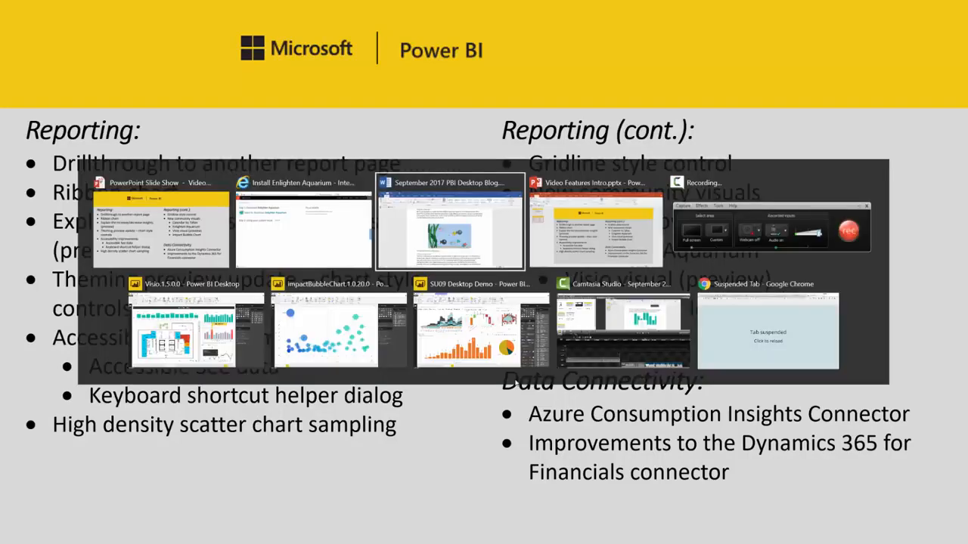
{"action": "key", "text": "alt+Tab"}
{"action": "key", "text": "alt+Tab"}
{"action": "key", "text": "alt+Tab"}
{"action": "key", "text": "alt+Tab"}
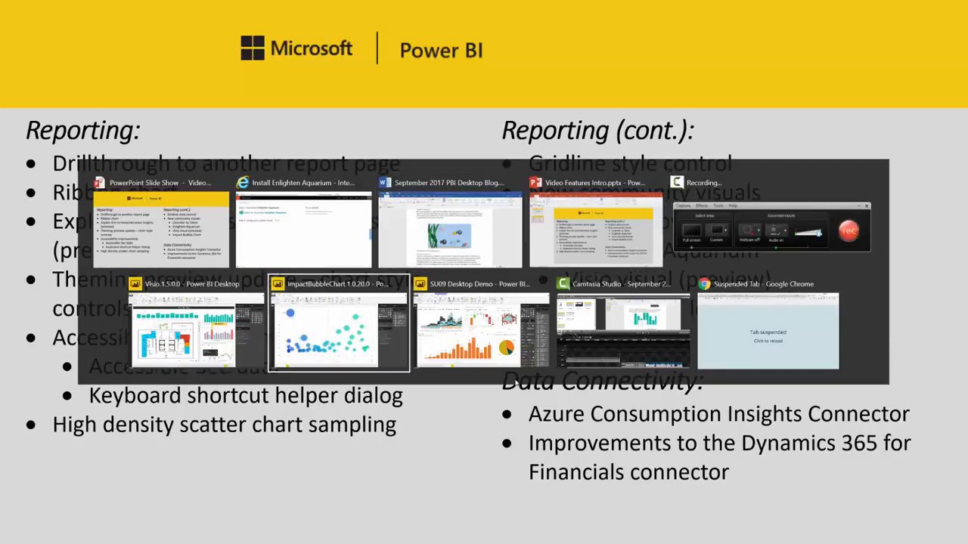
{"action": "key", "text": "alt+Tab"}
{"action": "key", "text": "alt+Tab"}
{"action": "key", "text": "alt+Tab"}
{"action": "key", "text": "alt+Tab"}
{"action": "key", "text": "alt+Tab"}
{"action": "key", "text": "alt+Tab"}
{"action": "key", "text": "alt+Tab"}
{"action": "key", "text": "alt+Tab"}
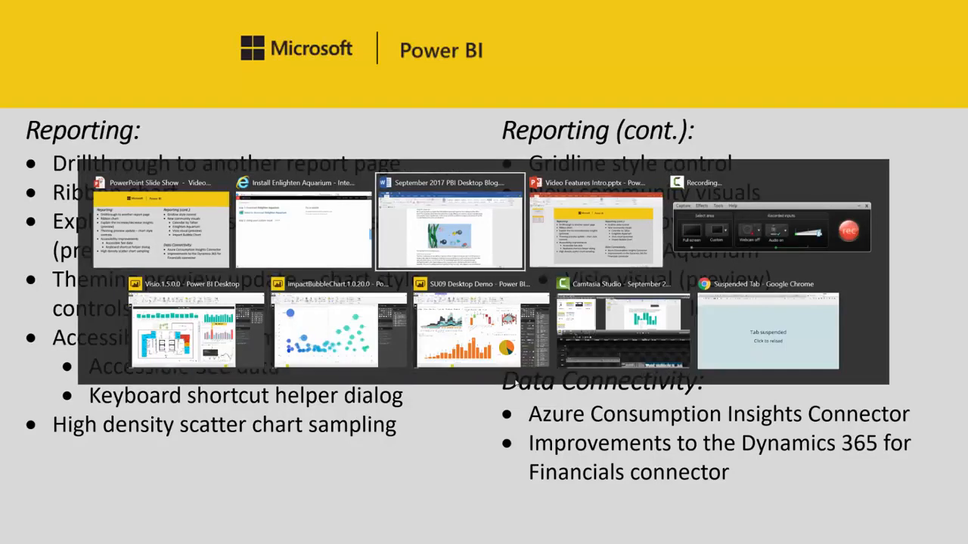
{"action": "key", "text": "alt+Tab"}
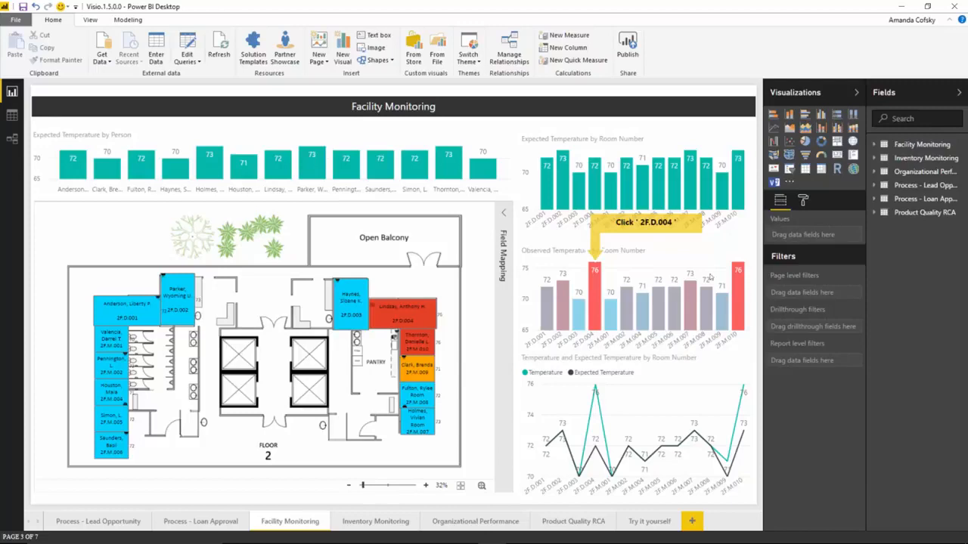
Highlight rooms 2F.D.004 and 2F.M.010 in the Observed Temperature chart, then 2F.M.002 in the Expected Temperature by Room Number chart, clearing the highlights
{"action": "left_click", "coordinate": [596, 299]}
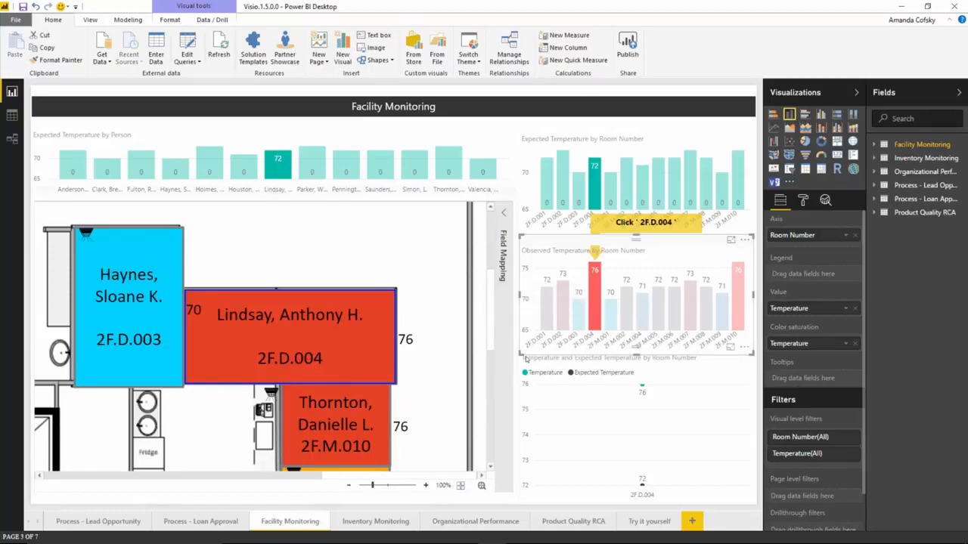
{"action": "left_click", "coordinate": [740, 302]}
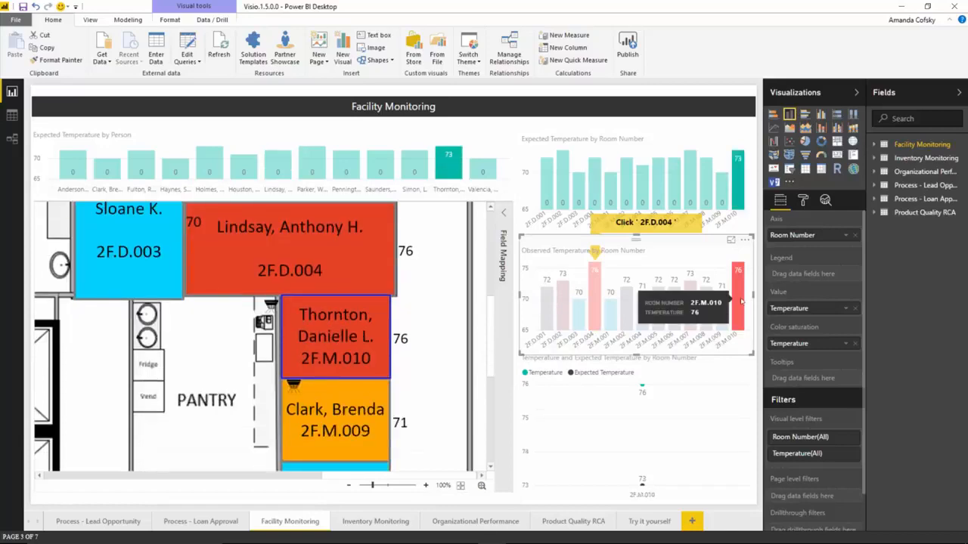
{"action": "left_click", "coordinate": [742, 301]}
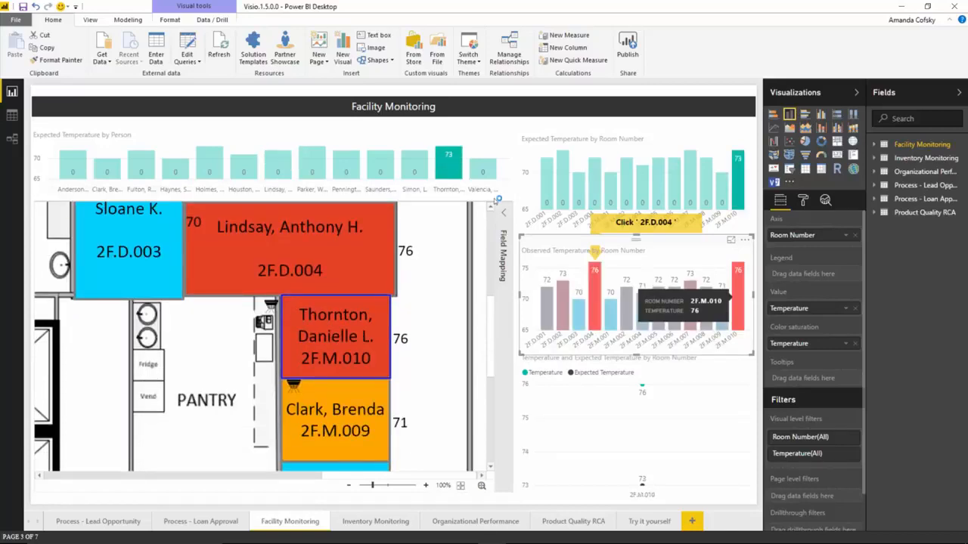
{"action": "left_click", "coordinate": [624, 178]}
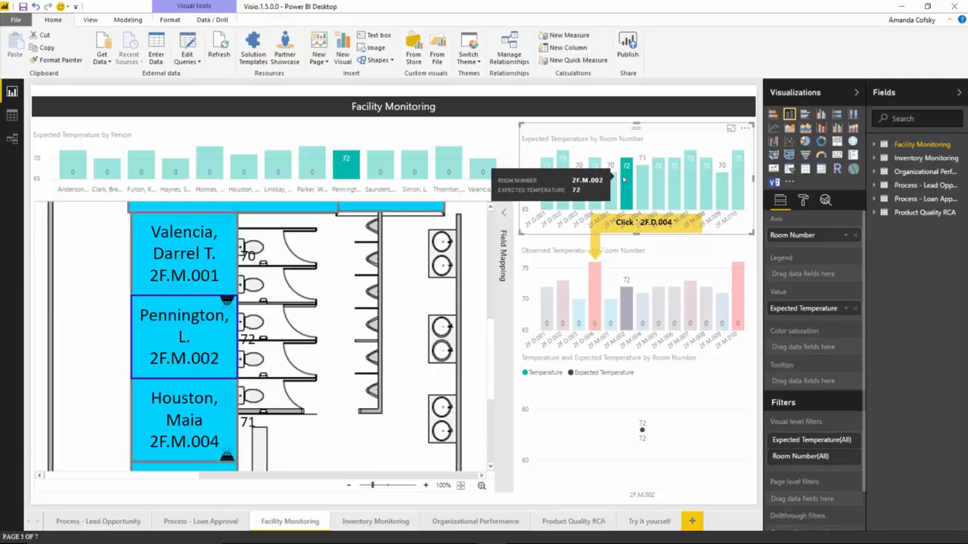
{"action": "left_click", "coordinate": [623, 179]}
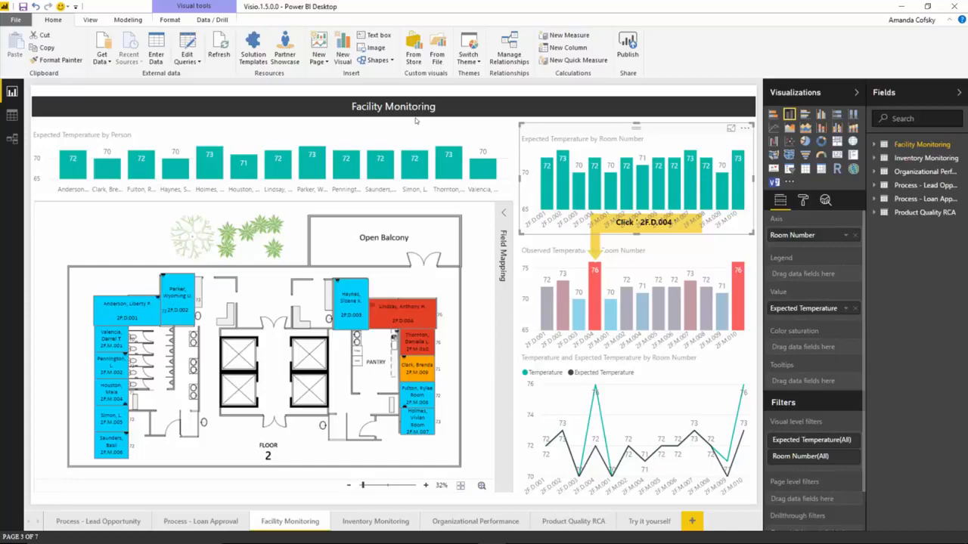
Switch to the impactBubbleChart.1.0.20.0 report
{"action": "key", "text": "alt+Tab"}
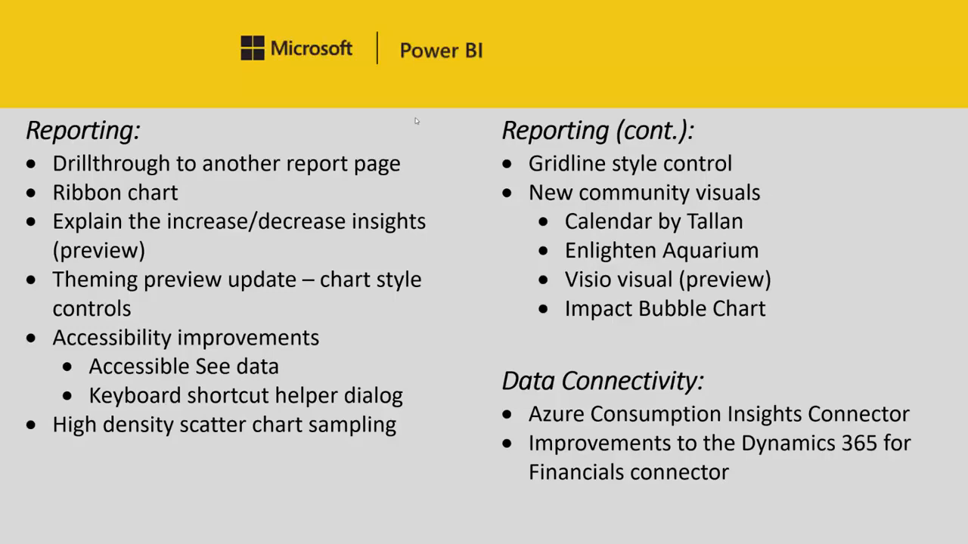
{"action": "key", "text": "alt+Tab"}
{"action": "key", "text": "alt+Tab"}
{"action": "key", "text": "alt+Tab"}
{"action": "key", "text": "alt+Tab"}
{"action": "key", "text": "alt+Tab"}
{"action": "key", "text": "alt+Tab"}
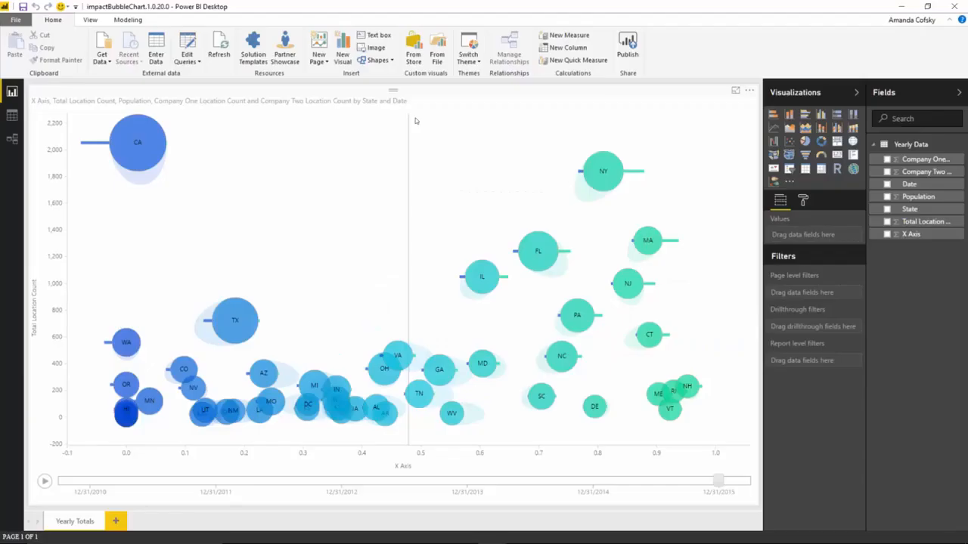
Select the impact bubble chart and examine the location details and left and right bars of individual state bubbles
{"action": "mouse_move", "coordinate": [610, 174]}
{"action": "left_click", "coordinate": [330, 240]}
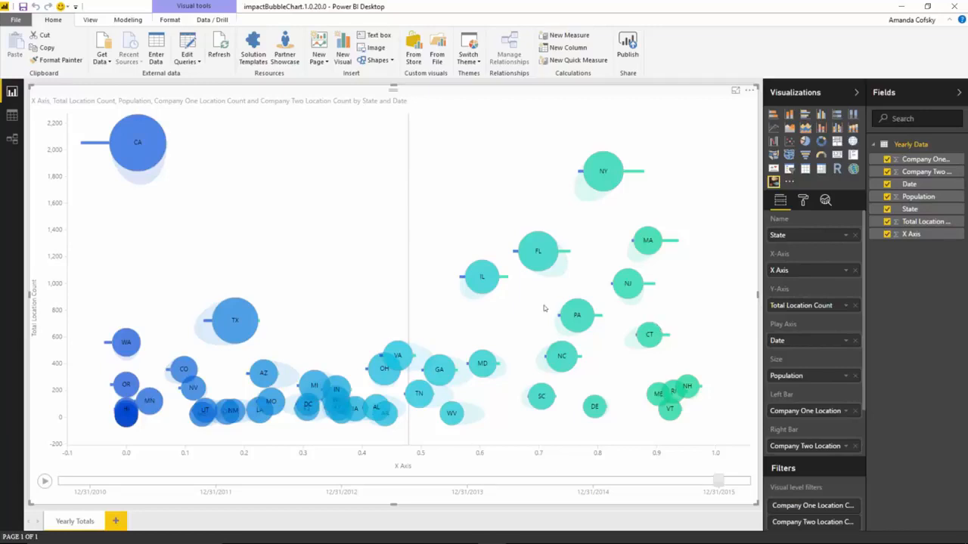
{"action": "mouse_move", "coordinate": [566, 256]}
{"action": "mouse_move", "coordinate": [641, 173]}
{"action": "mouse_move", "coordinate": [540, 265]}
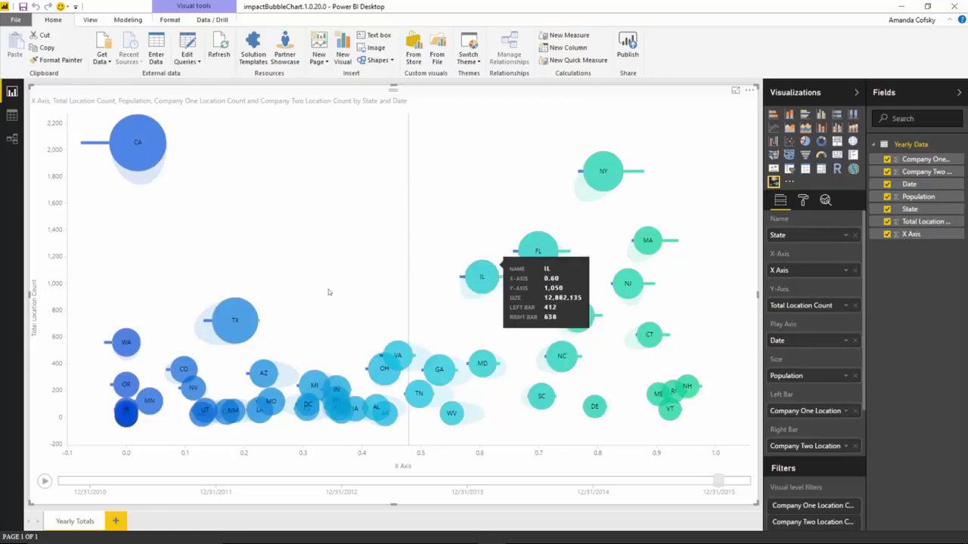
Play the bubble chart's date animation, and review the visual's formatting options and field assignments
{"action": "left_click", "coordinate": [46, 483]}
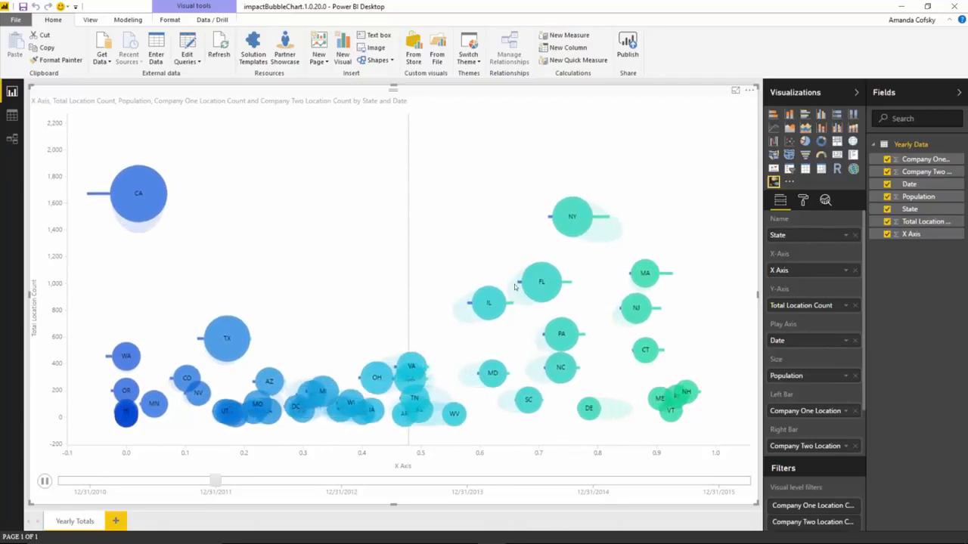
{"action": "mouse_move", "coordinate": [522, 284]}
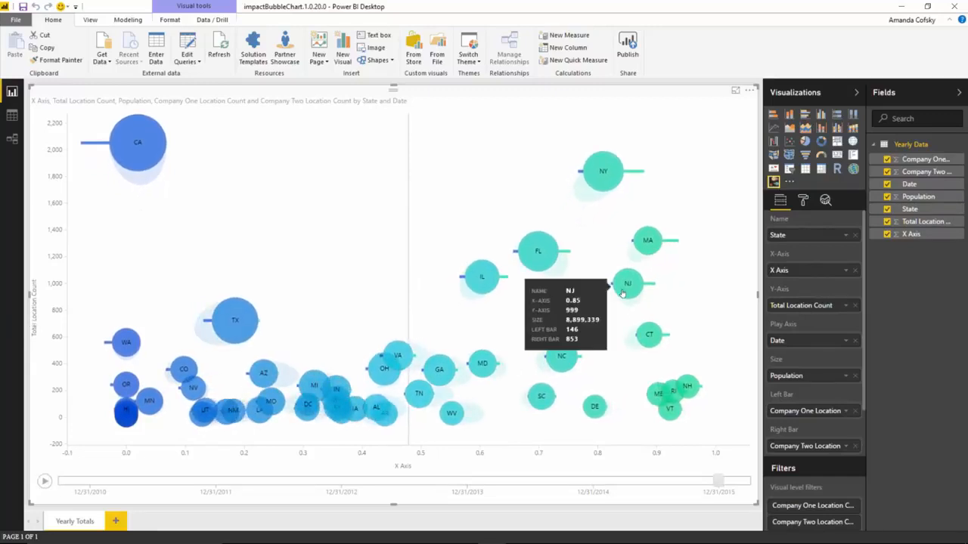
{"action": "left_click", "coordinate": [803, 201]}
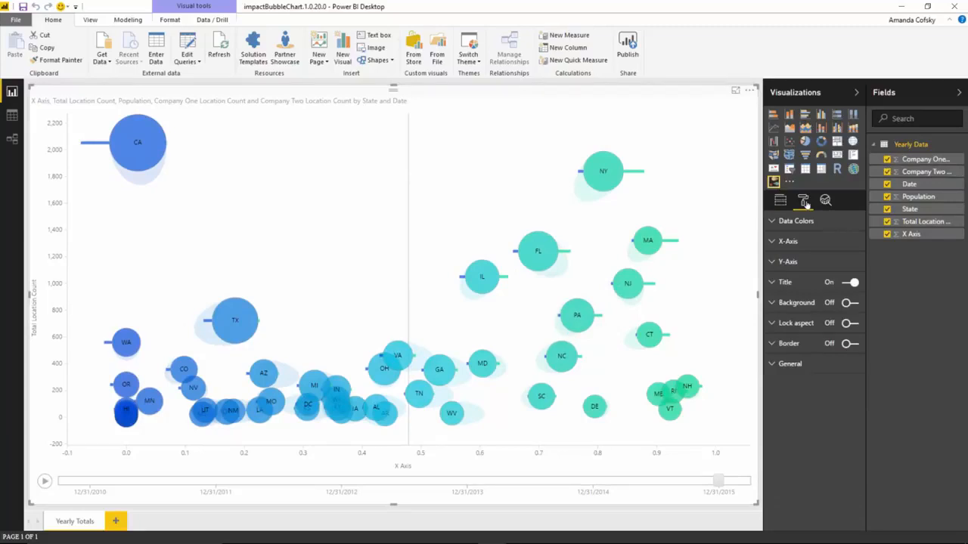
{"action": "left_click", "coordinate": [781, 201]}
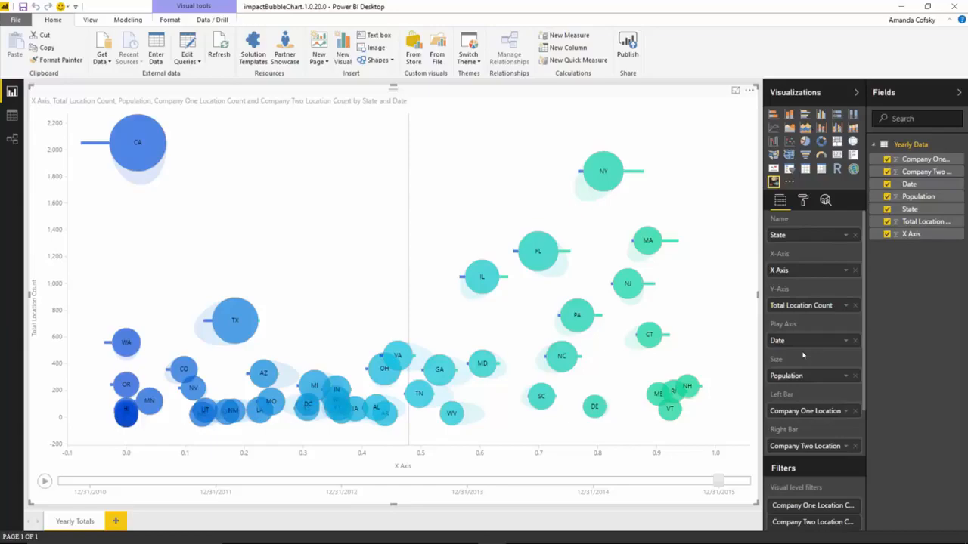
Switch to the SU09 Desktop Demo report and select the Microsoft Azure Consumption Insights (Beta) connector among the online services data sources
{"action": "key", "text": "alt+Tab"}
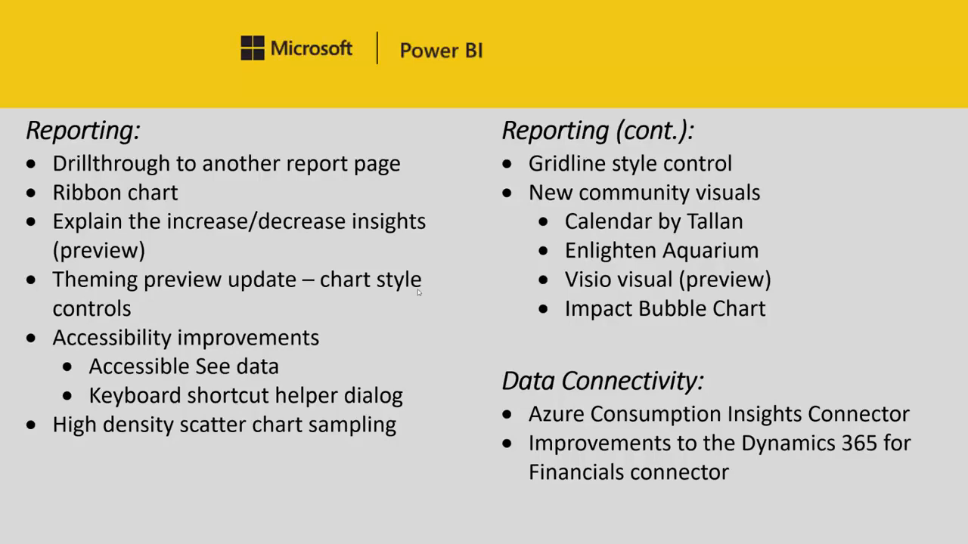
{"action": "key", "text": "alt+Tab"}
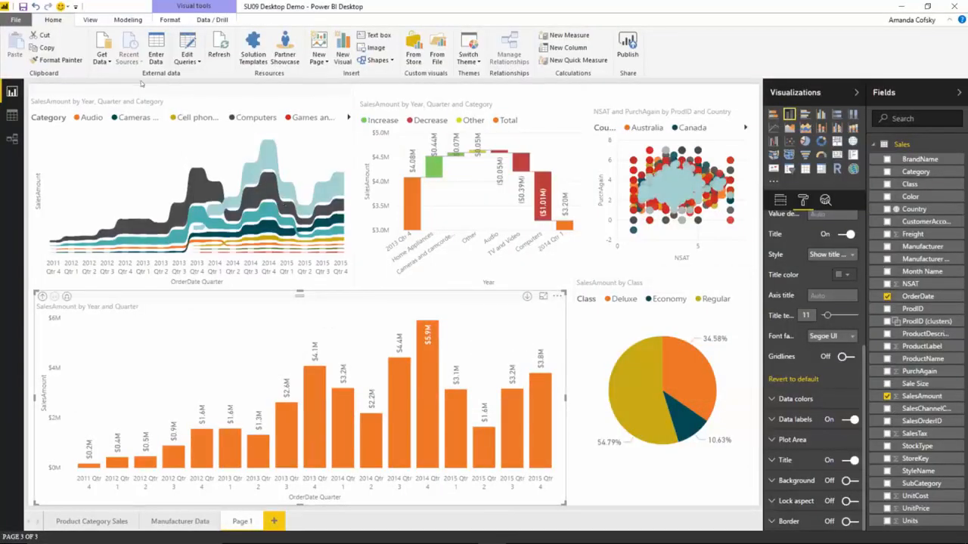
{"action": "left_click", "coordinate": [102, 45]}
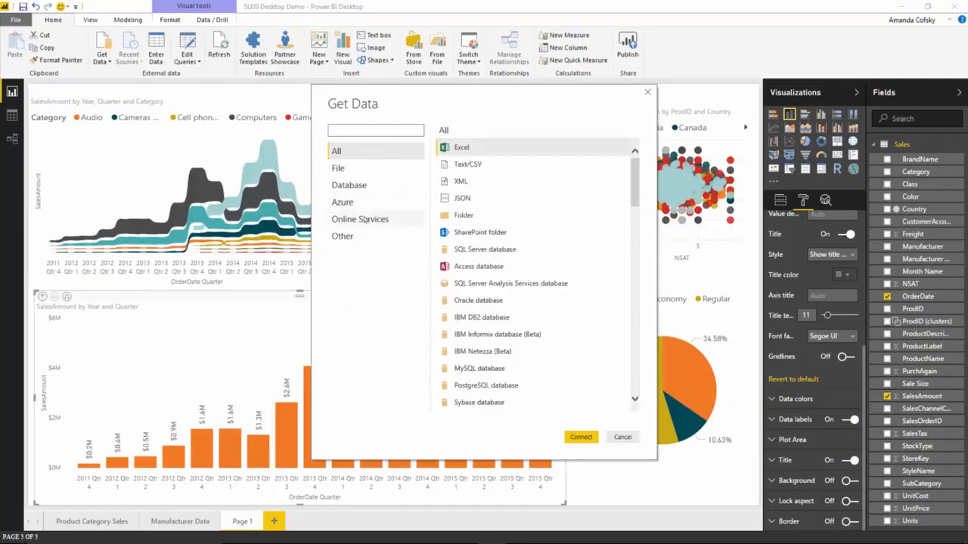
{"action": "left_click", "coordinate": [366, 219]}
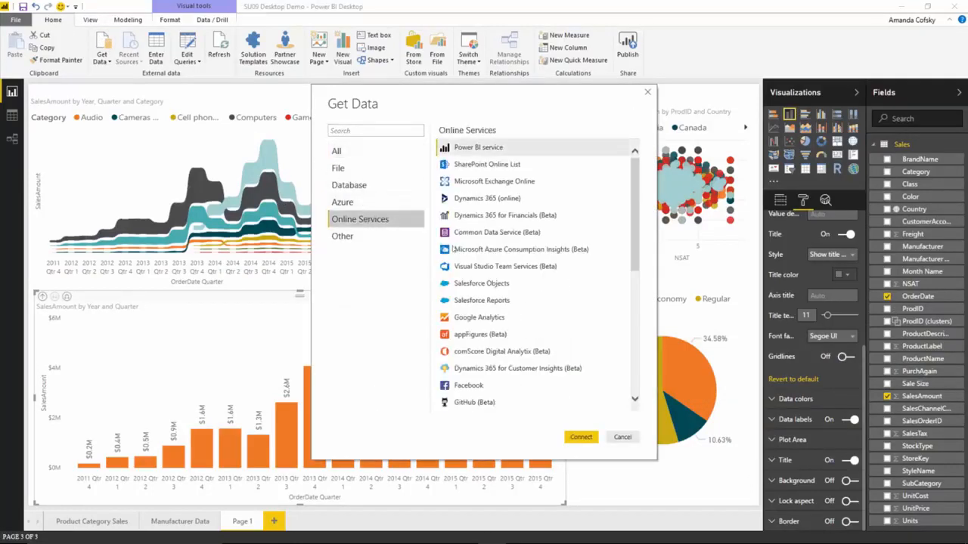
{"action": "left_click", "coordinate": [526, 254]}
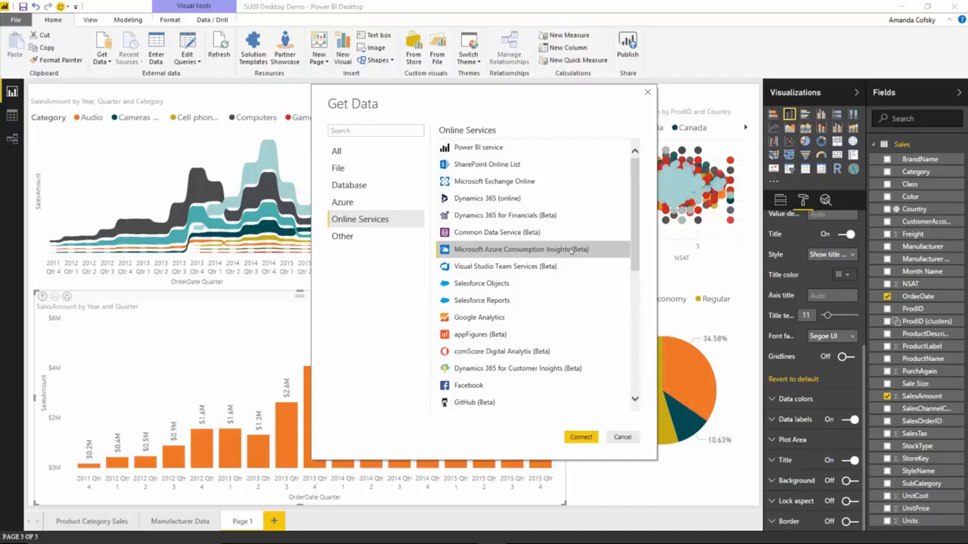
Select the Dynamics 365 for Financials (Beta) connector among the online services data sources
{"action": "key", "text": "alt+Tab"}
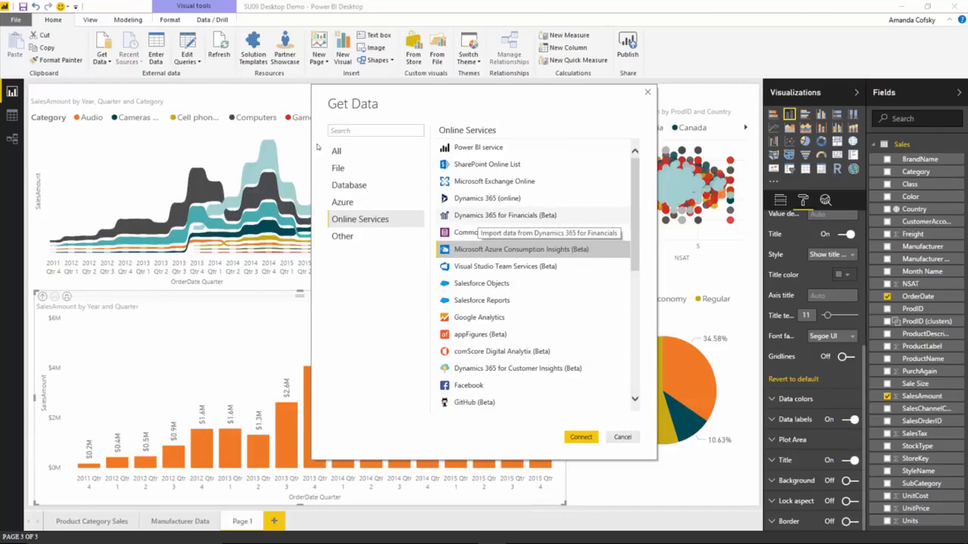
{"action": "left_click", "coordinate": [474, 217]}
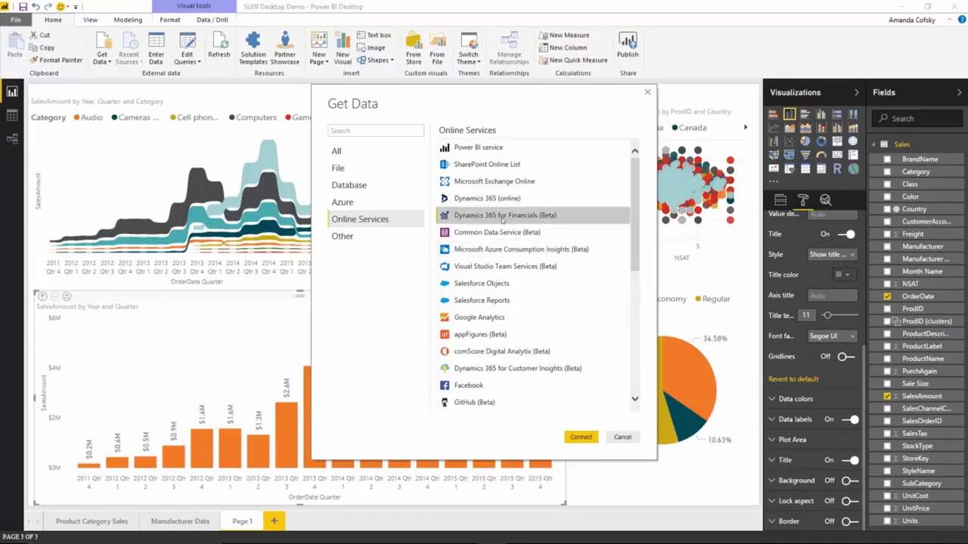